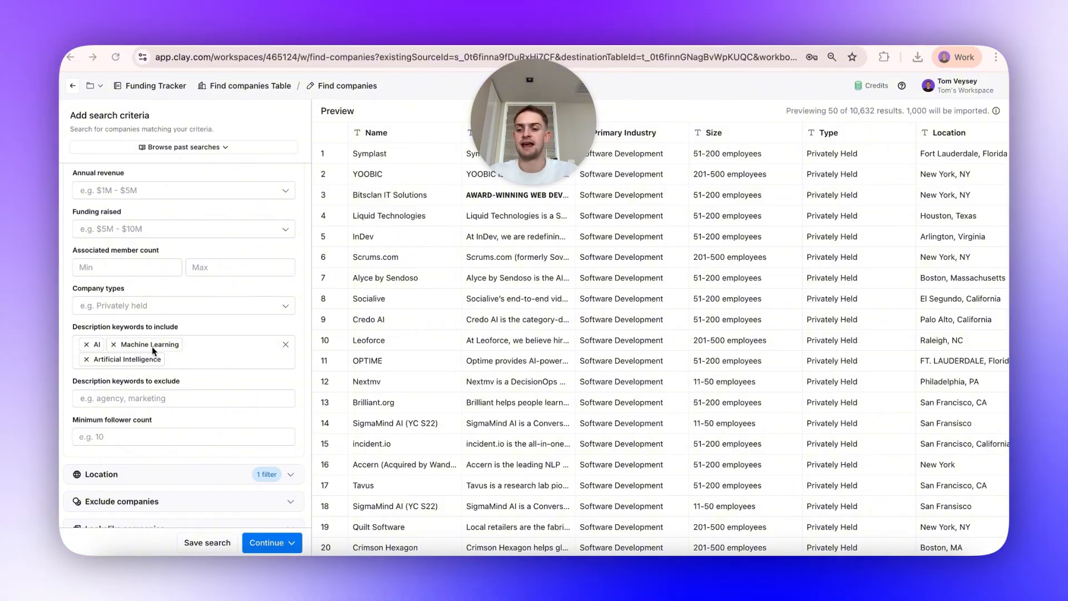
# Review the company search criteria and the imported companies table.
pyautogui.scroll(-3, 209, 388)
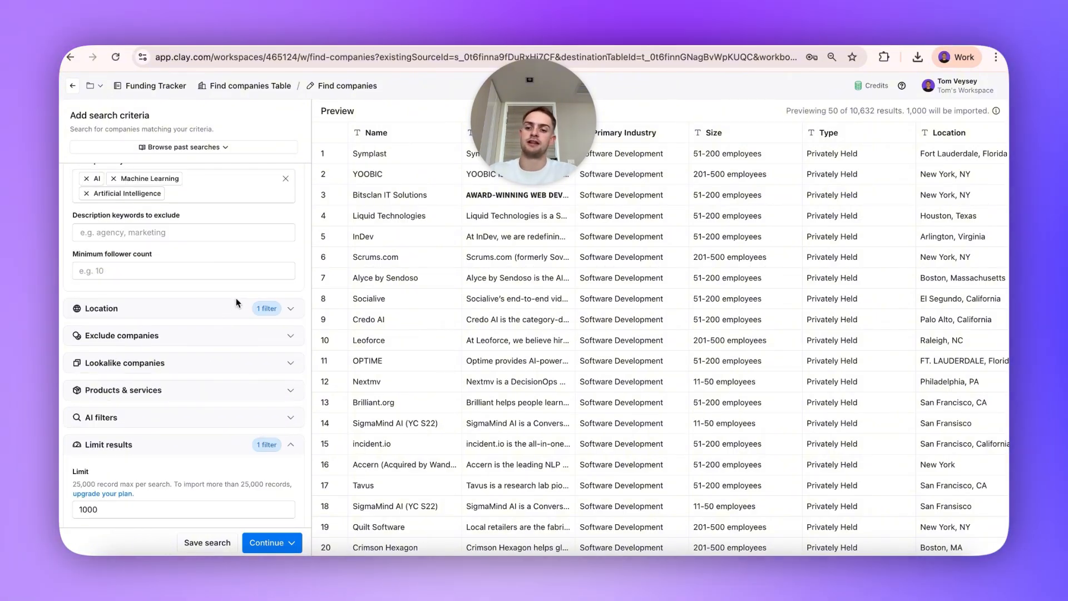
pyautogui.click(236, 311)
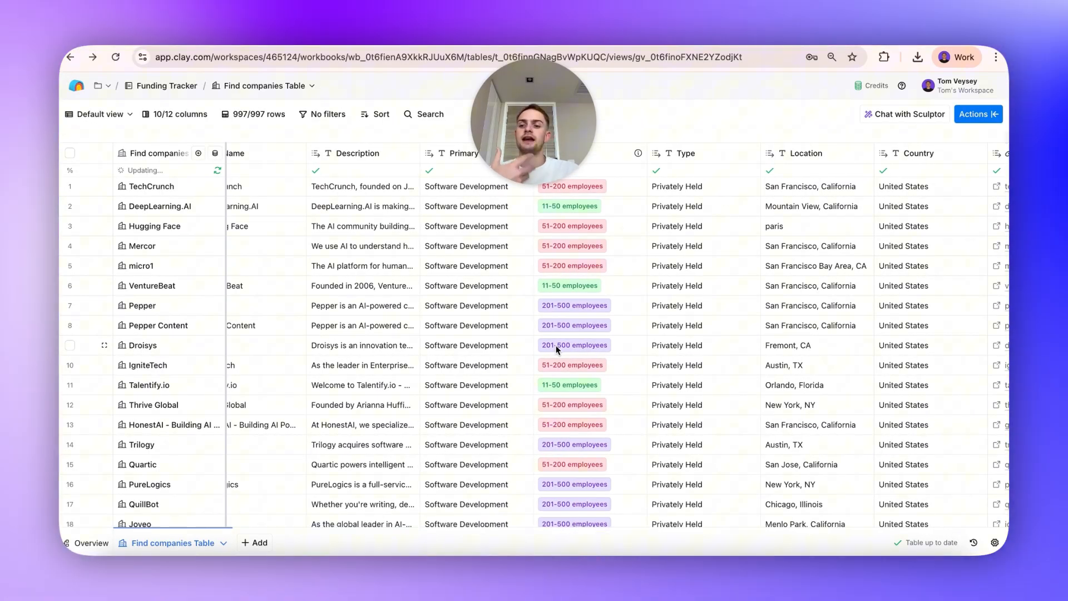
pyautogui.hscroll(5, 556, 349)
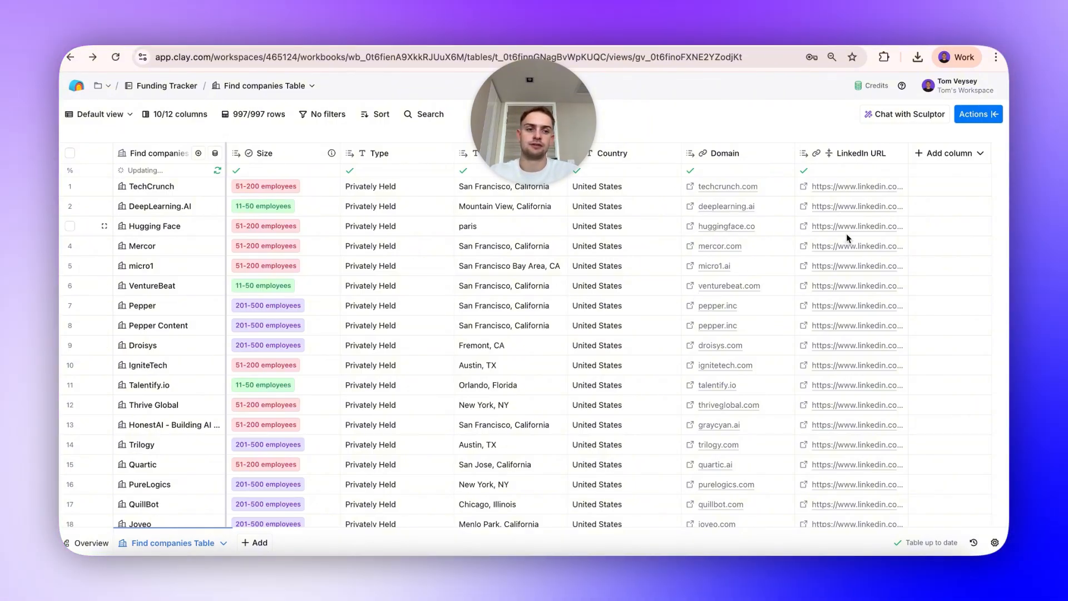
# Start a News & fundraising signal for the companies table, monitoring companies by their Domain column.
pyautogui.click(985, 115)
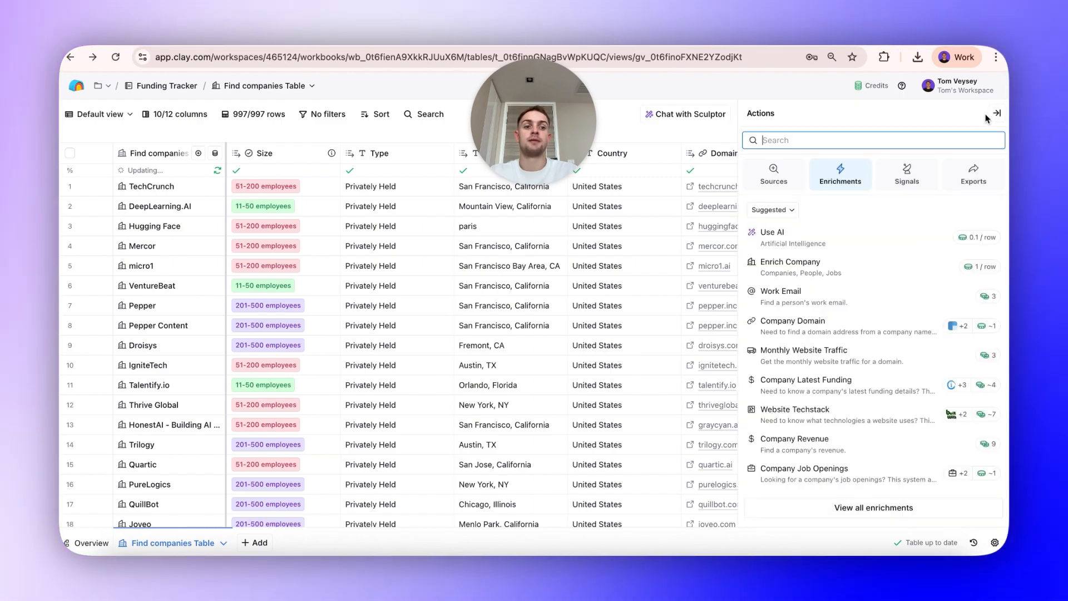
pyautogui.click(925, 174)
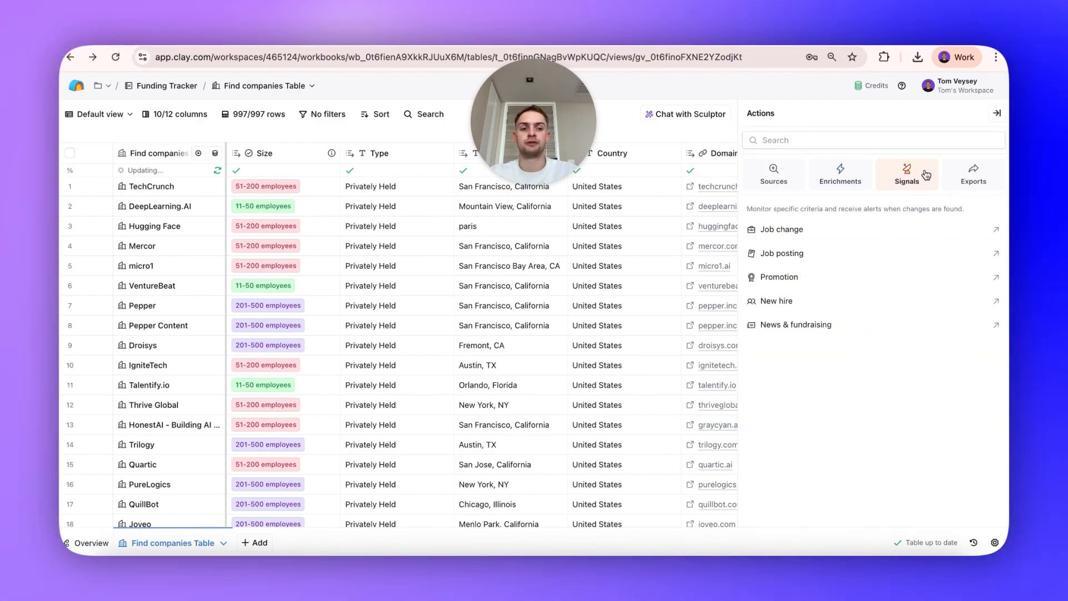
pyautogui.click(840, 323)
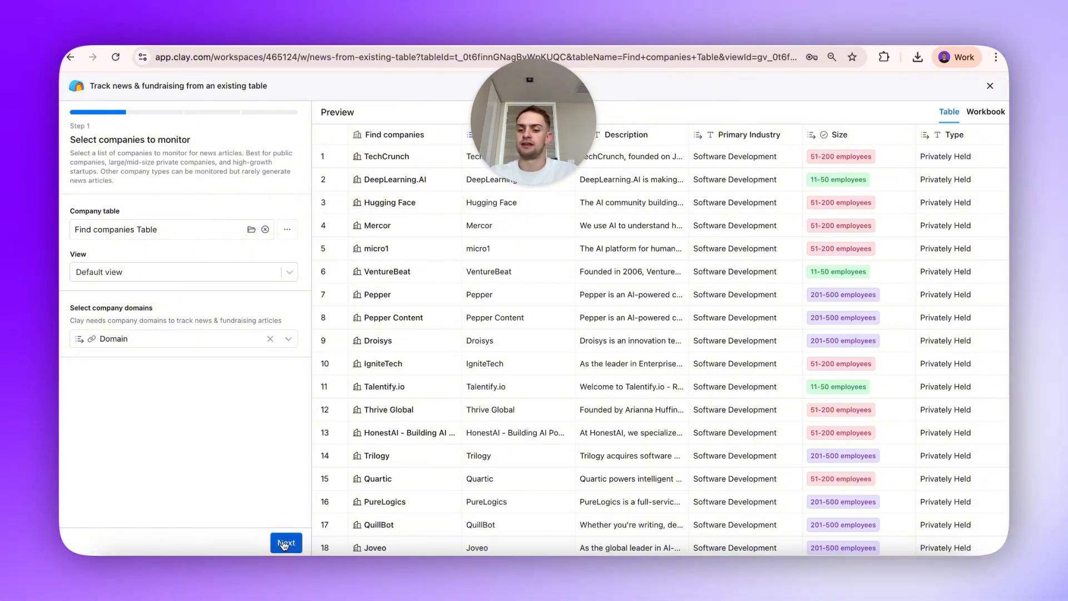
pyautogui.click(285, 542)
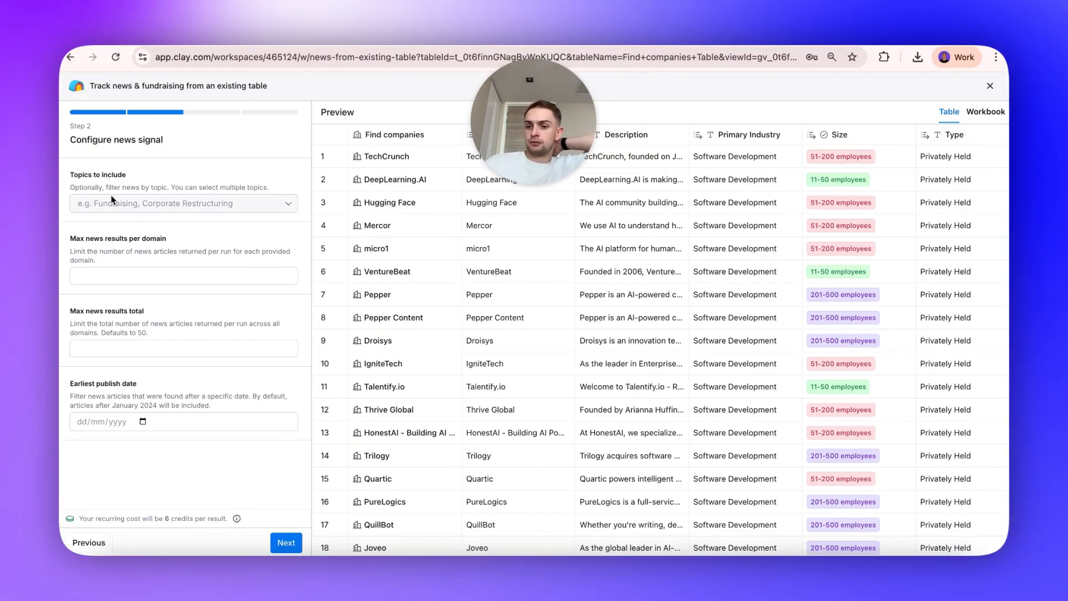
# Add Fundraising as the news topic to include.
pyautogui.click(112, 199)
pyautogui.write('Fundraisin')
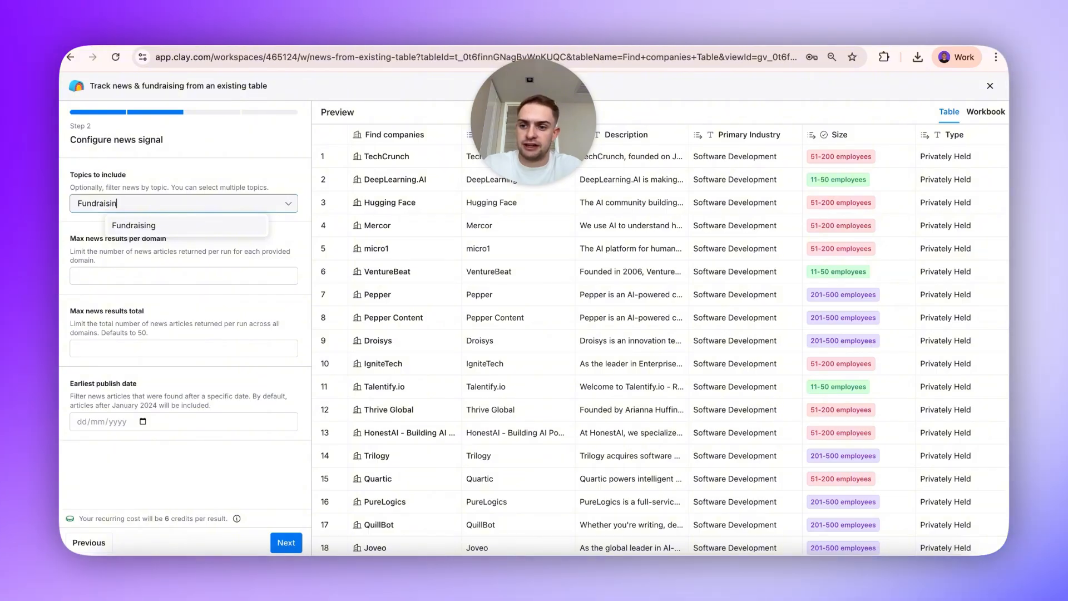
pyautogui.write('g')
pyautogui.press('Return')
pyautogui.click(213, 165)
# Set the maximum news results per domain to 2.
pyautogui.click(155, 272)
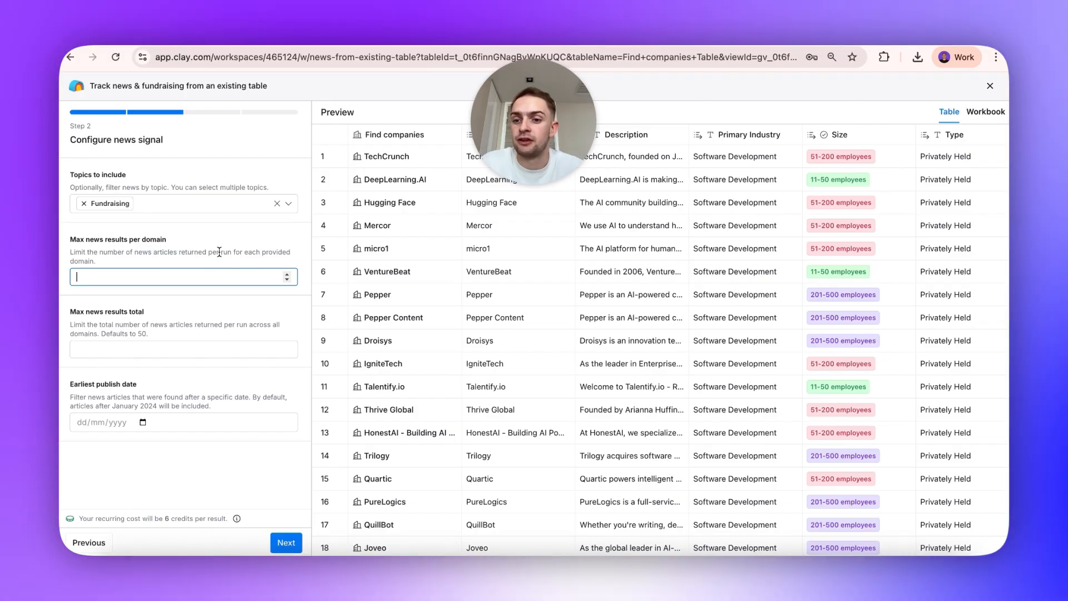
pyautogui.click(220, 252)
pyautogui.tripleClick(220, 252)
pyautogui.click(214, 283)
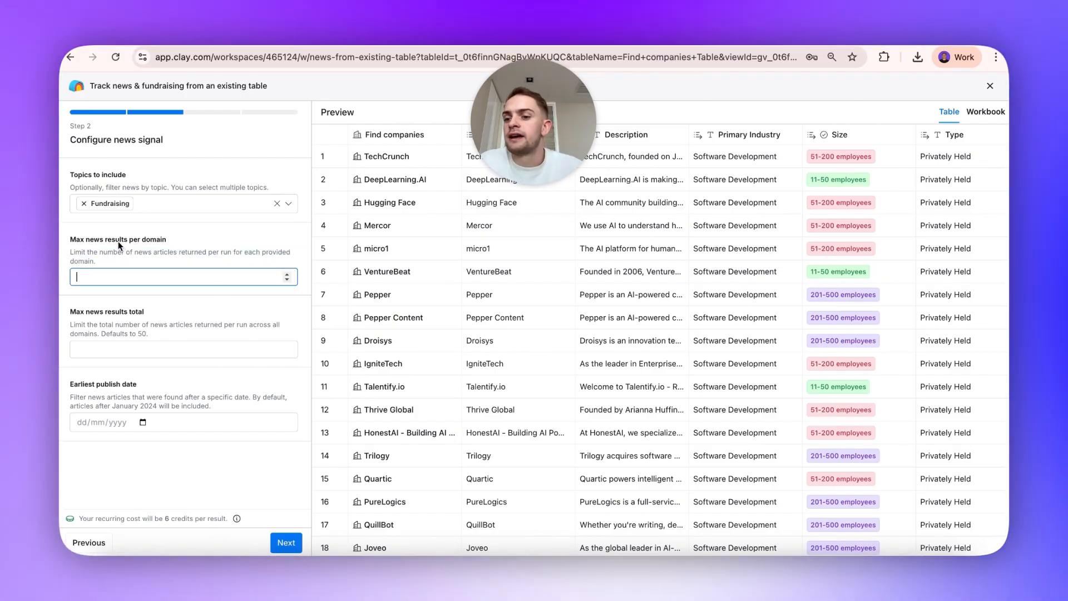
pyautogui.write('2')
pyautogui.click(150, 299)
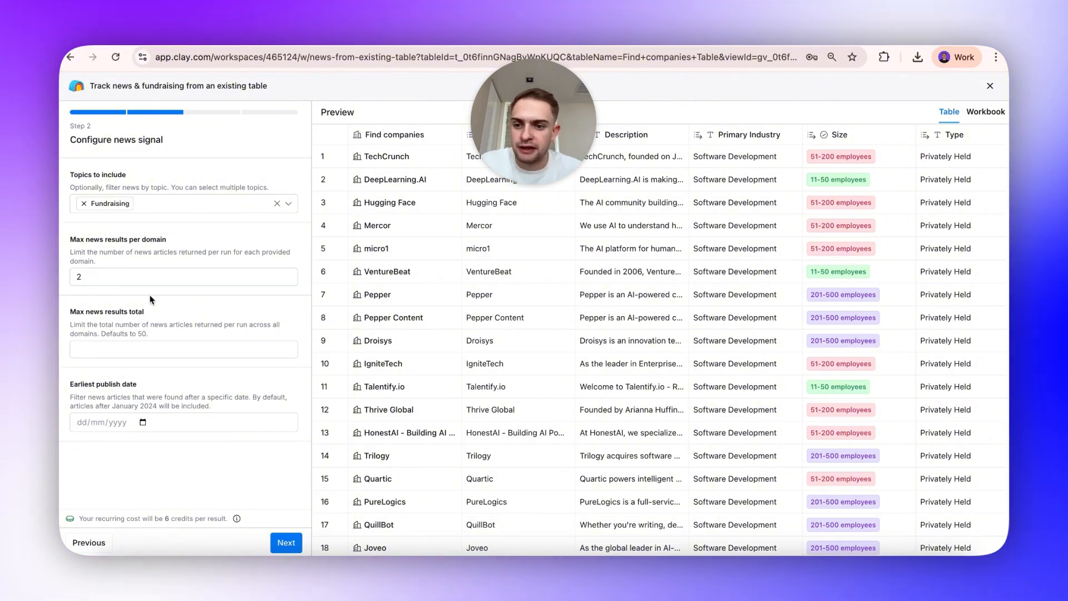
# Set the maximum news results total to 50.
pyautogui.click(175, 345)
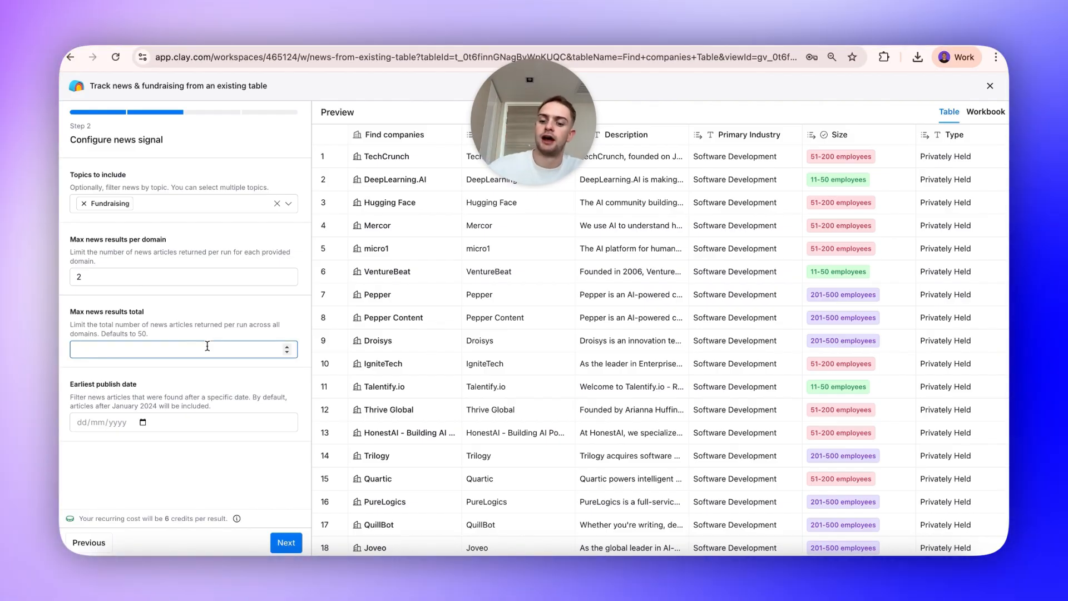
pyautogui.write('50')
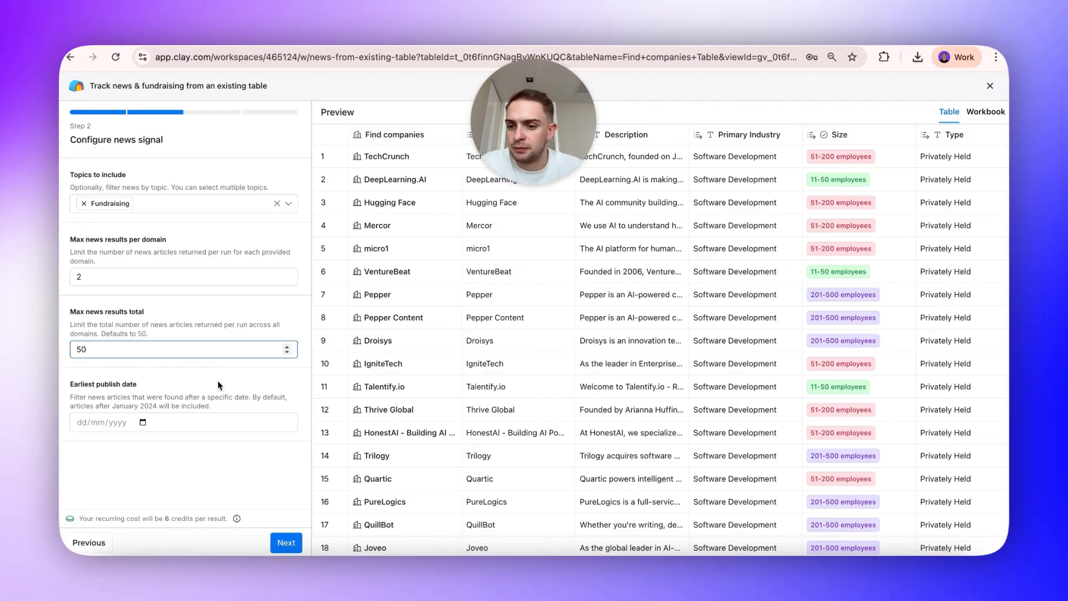
pyautogui.click(217, 381)
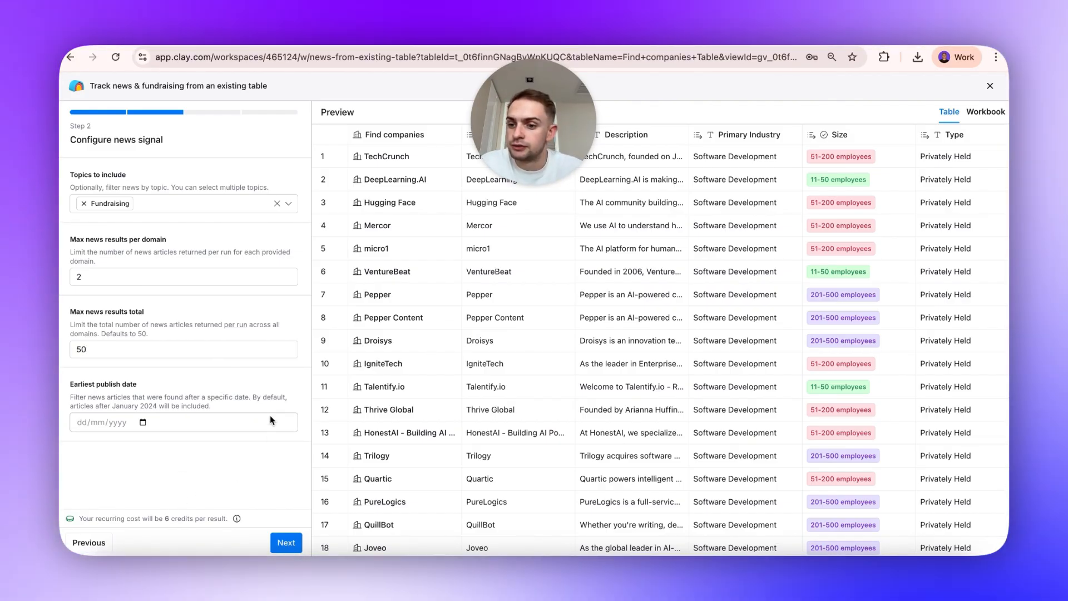
# Set the earliest publish date to 28/10/2025 and continue to the next step.
pyautogui.click(142, 422)
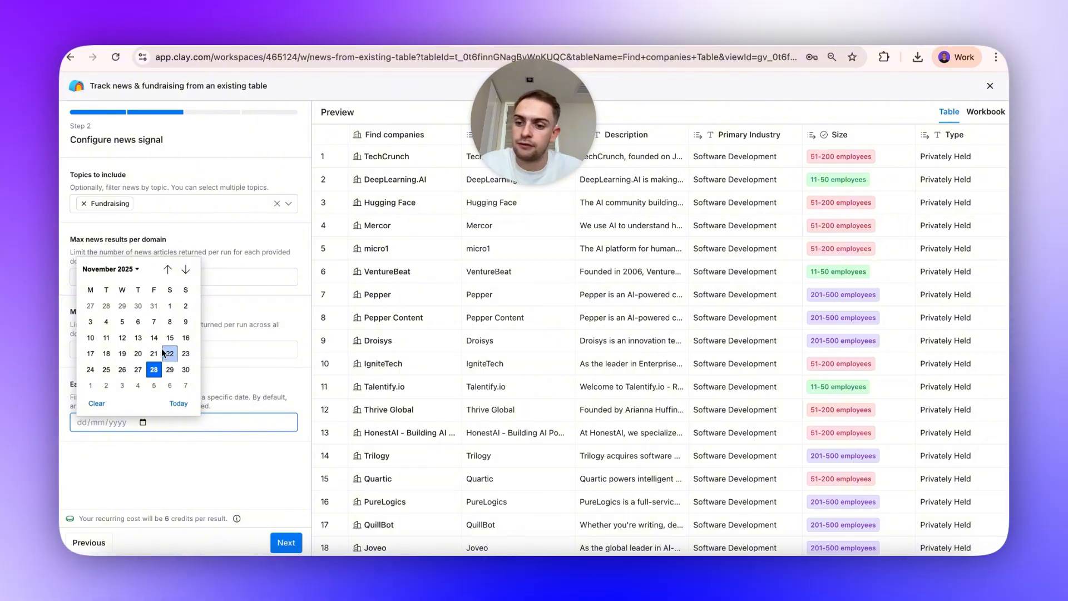
pyautogui.click(166, 270)
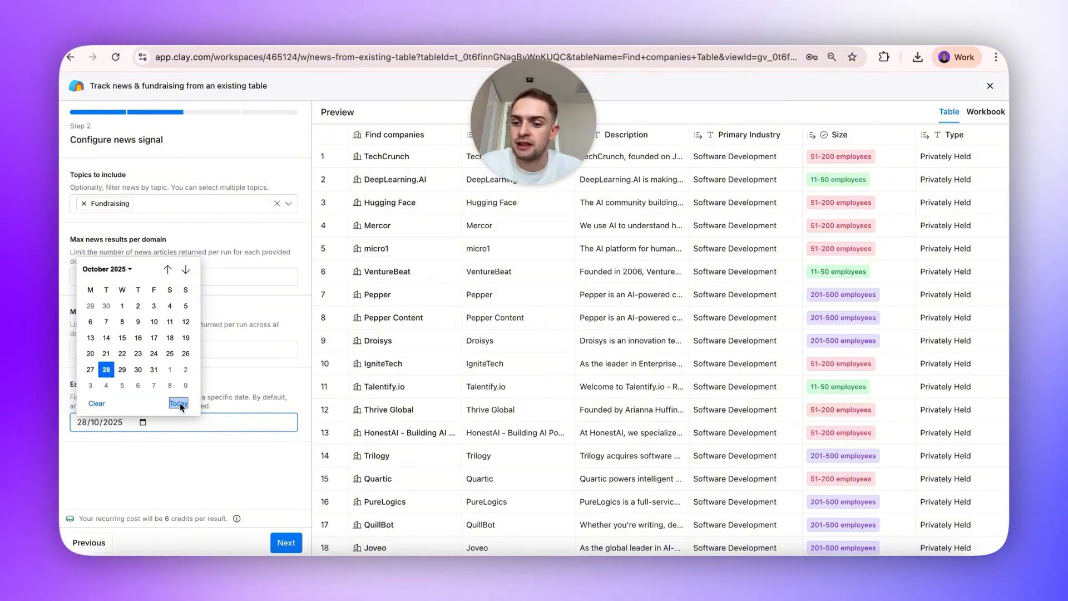
pyautogui.click(105, 369)
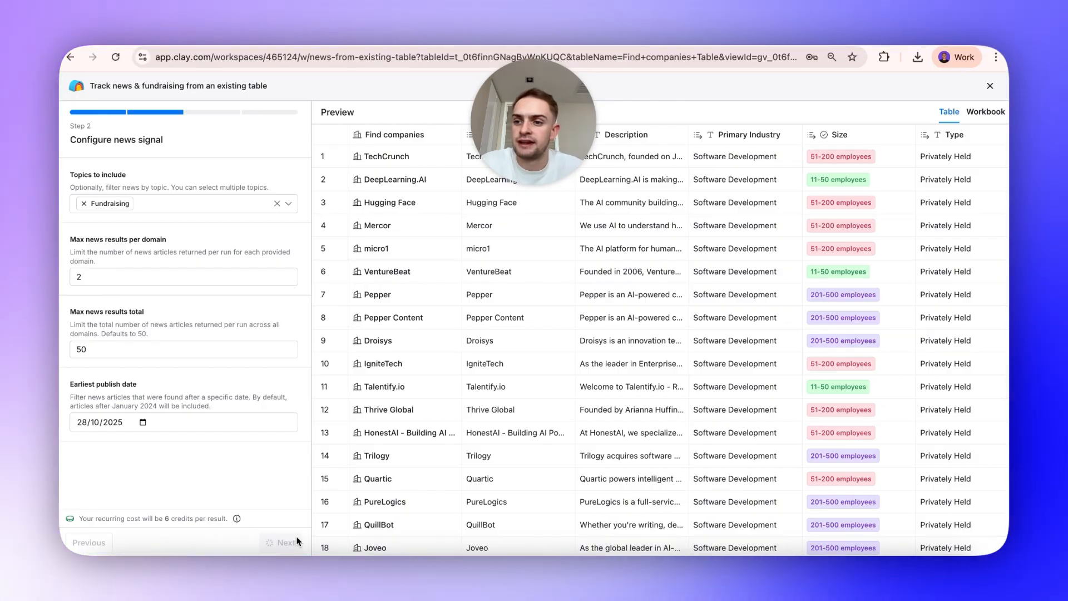
pyautogui.click(297, 541)
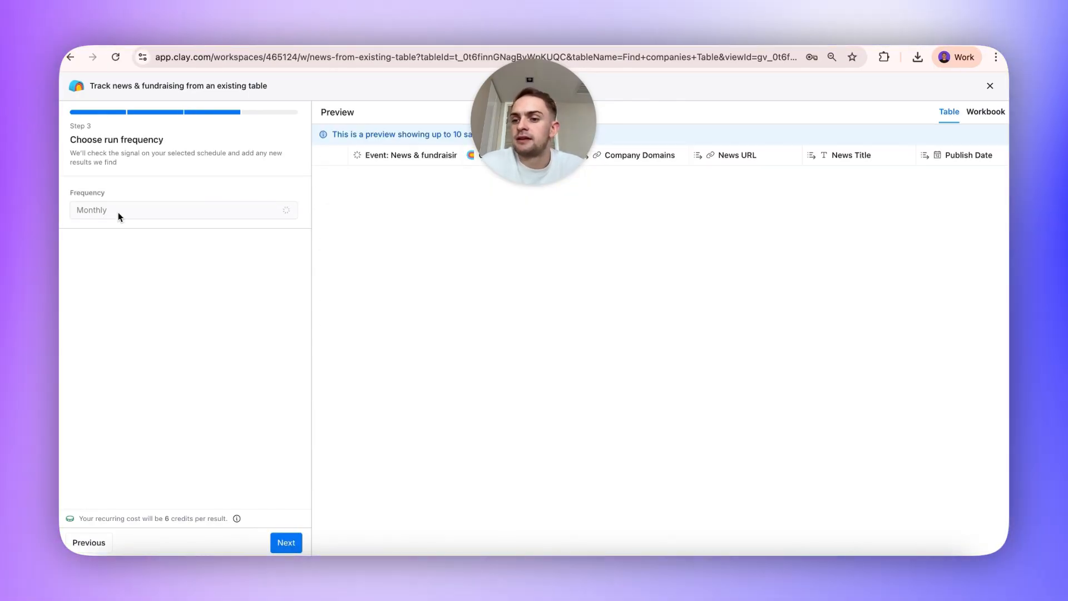
# Choose Monthly as the run frequency and continue.
pyautogui.click(119, 217)
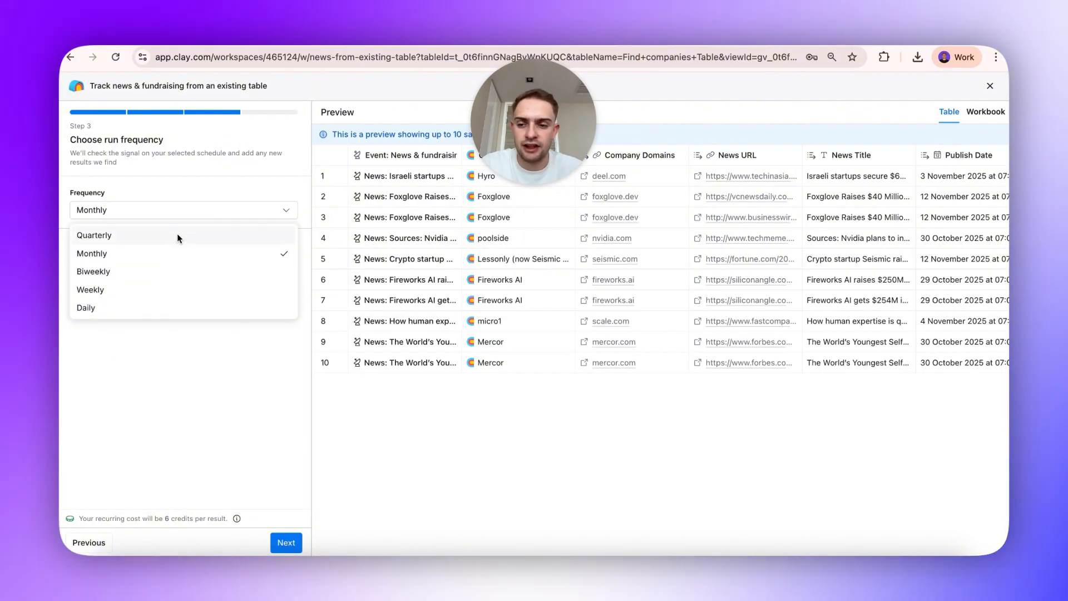
pyautogui.click(196, 177)
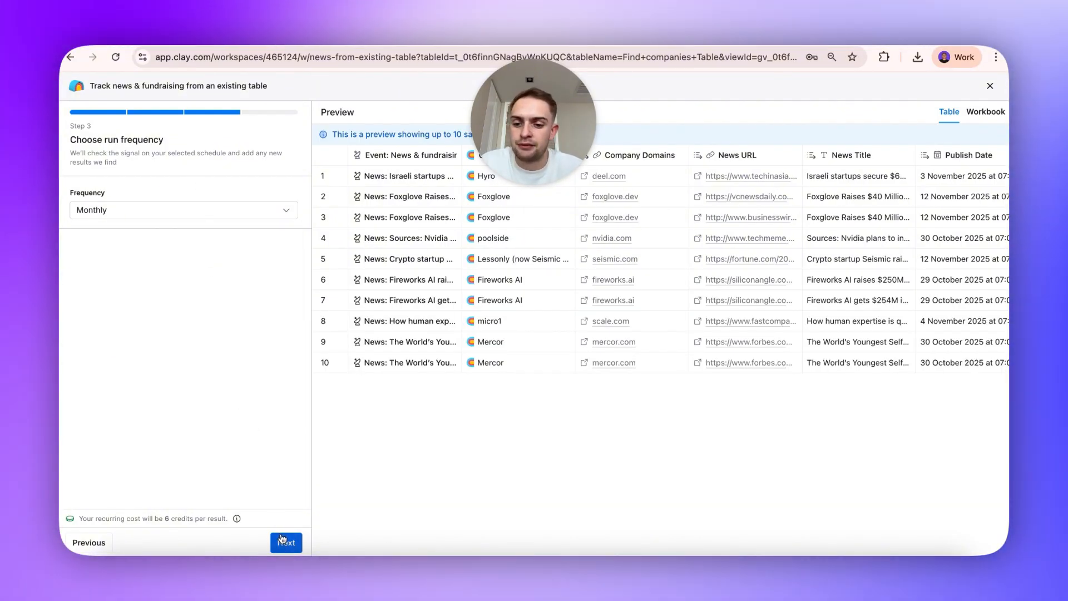
pyautogui.click(280, 535)
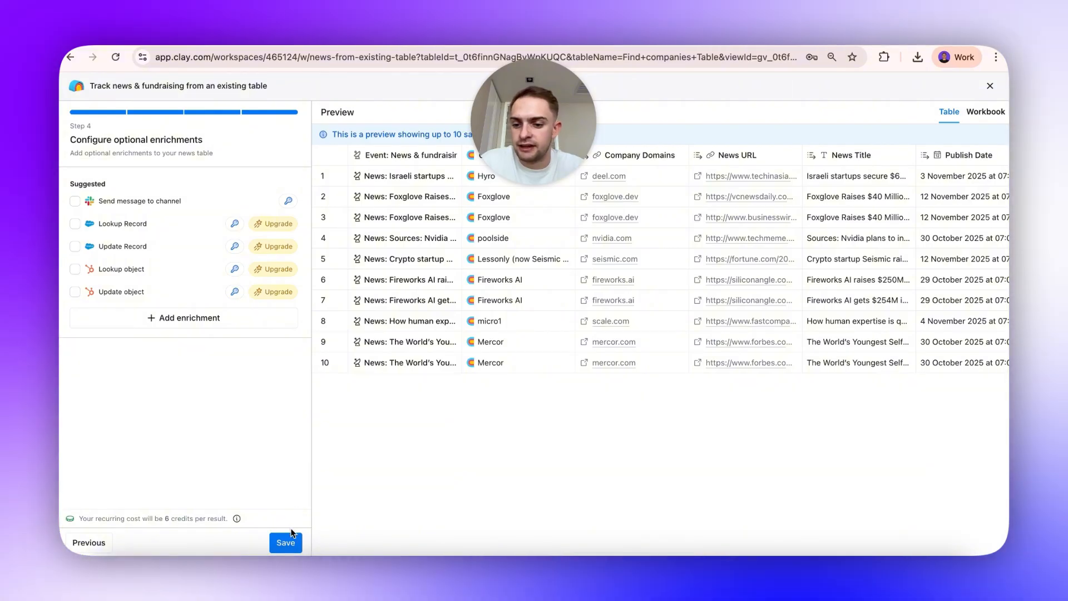
# Save the signal without optional enrichments and close its settings panel.
pyautogui.click(289, 541)
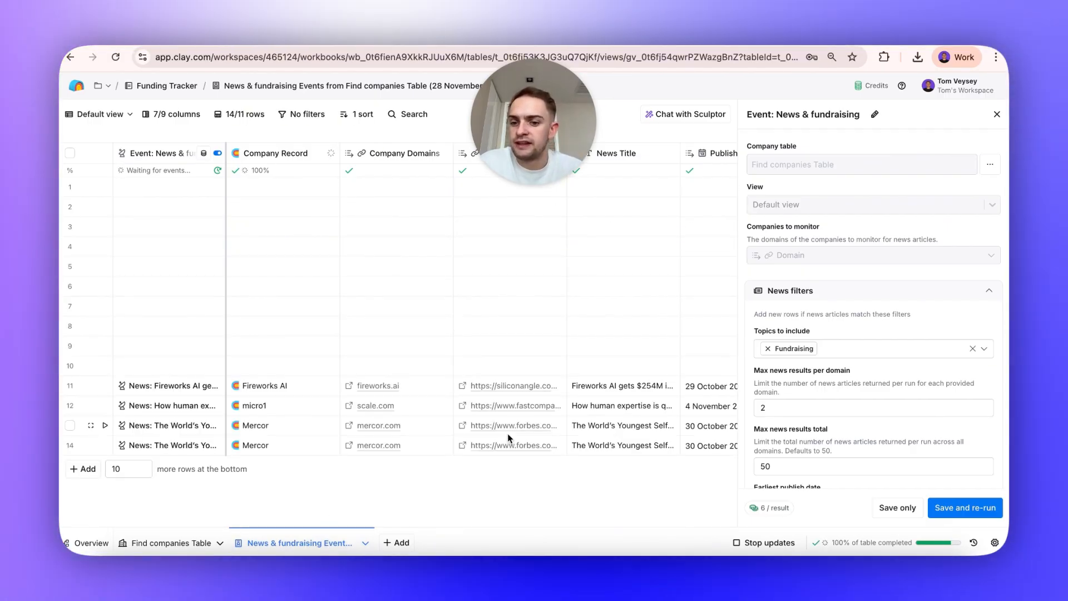
pyautogui.click(997, 114)
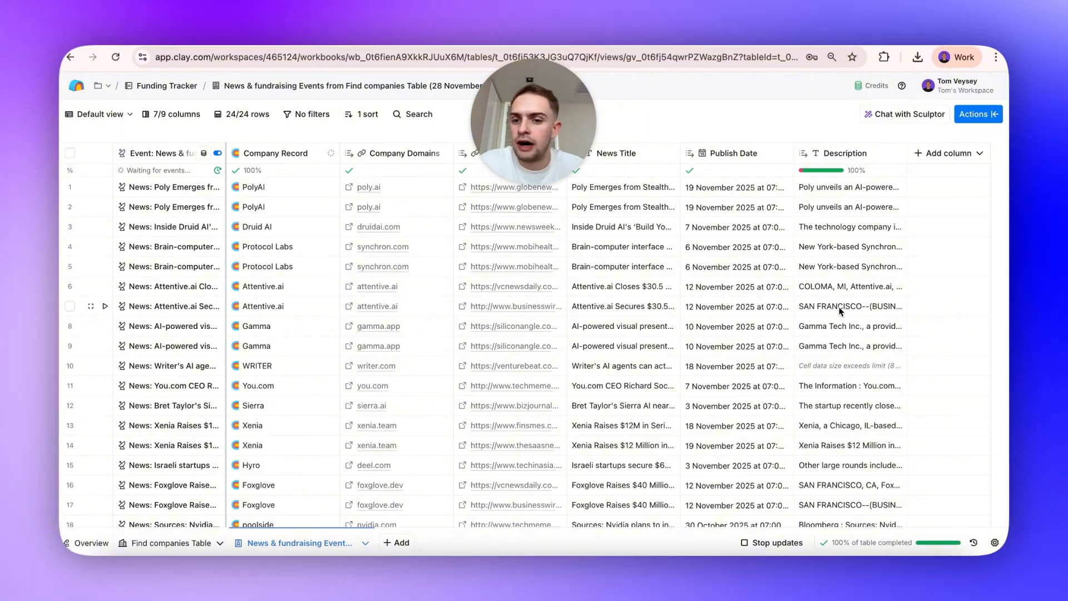
# Add a new Use AI column to the news & fundraising table.
pyautogui.click(624, 232)
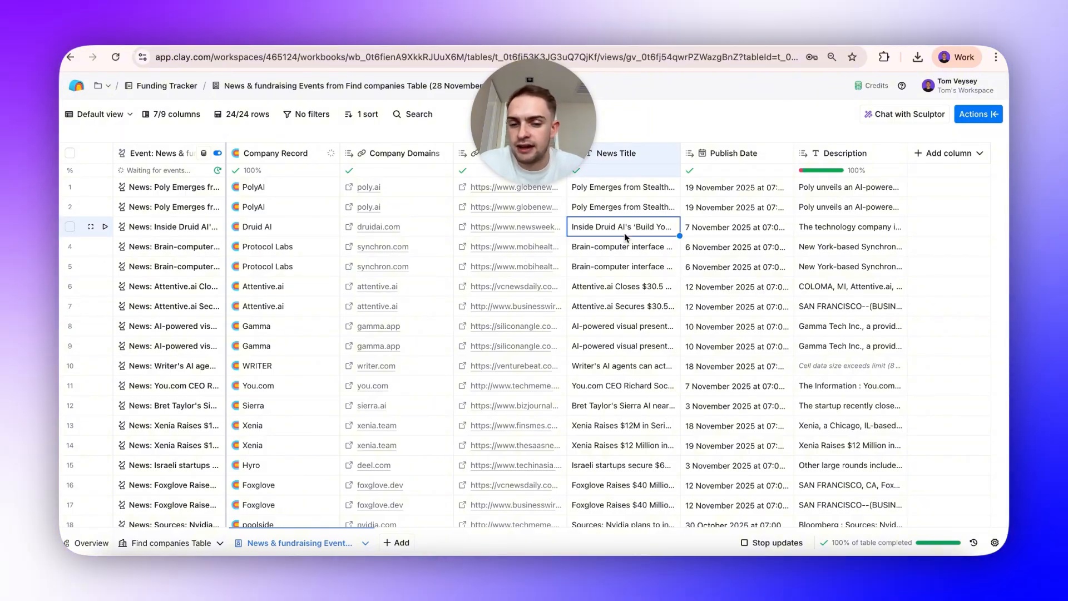
pyautogui.click(952, 153)
pyautogui.click(954, 207)
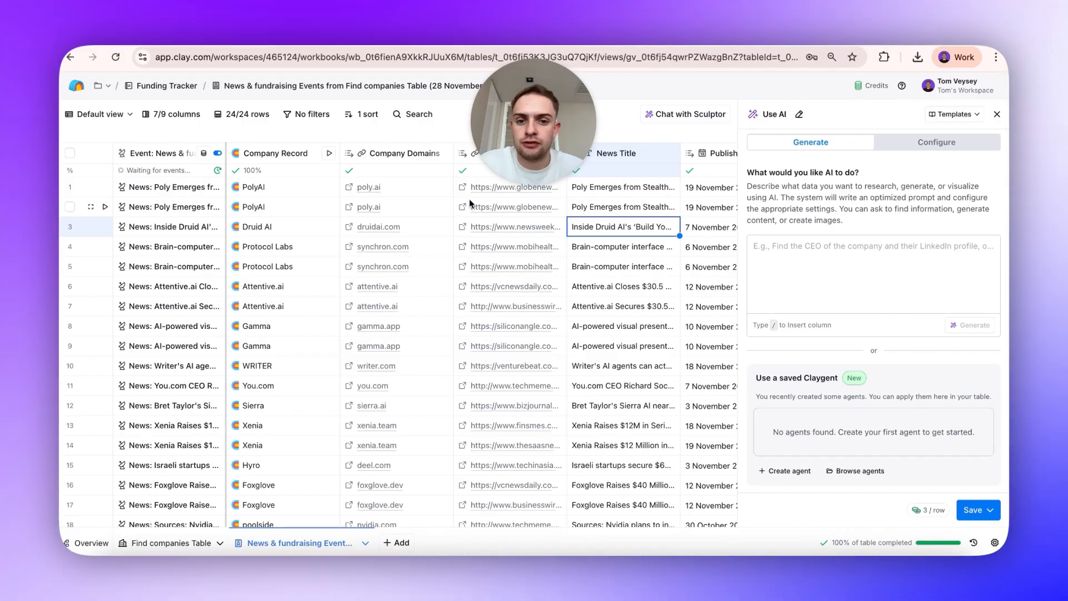
# Configure the AI column to use the GPT 4o Mini model.
pyautogui.click(510, 247)
pyautogui.keyDown('shift'); pyautogui.click(509, 406); pyautogui.keyUp('shift')
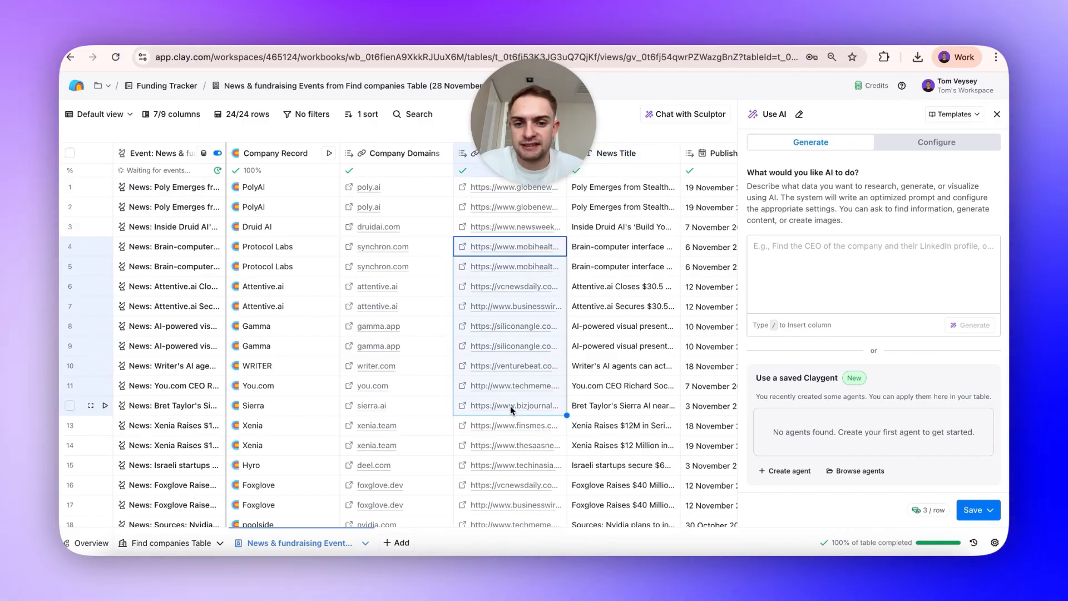
pyautogui.click(937, 143)
pyautogui.click(867, 223)
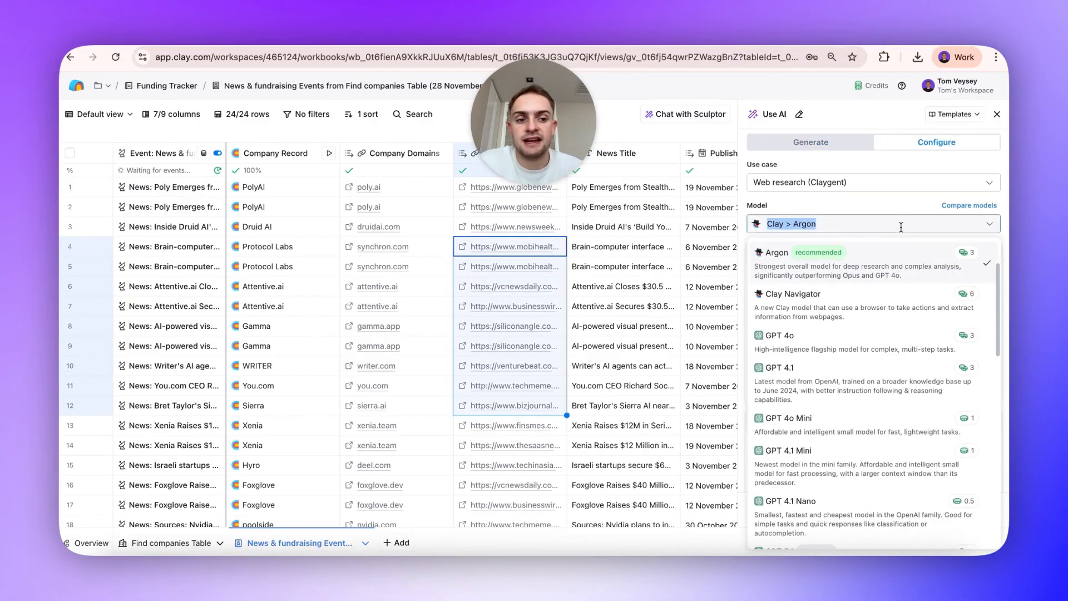
pyautogui.click(840, 430)
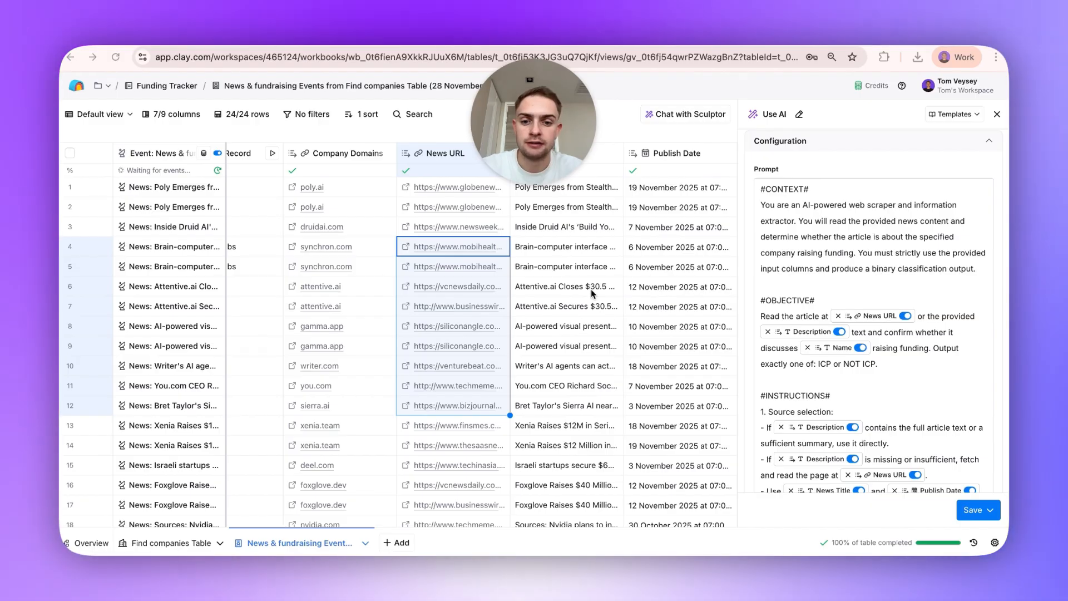
# Save the AI column and run it on all 24 rows in this view.
pyautogui.scroll(-15, 824, 338)
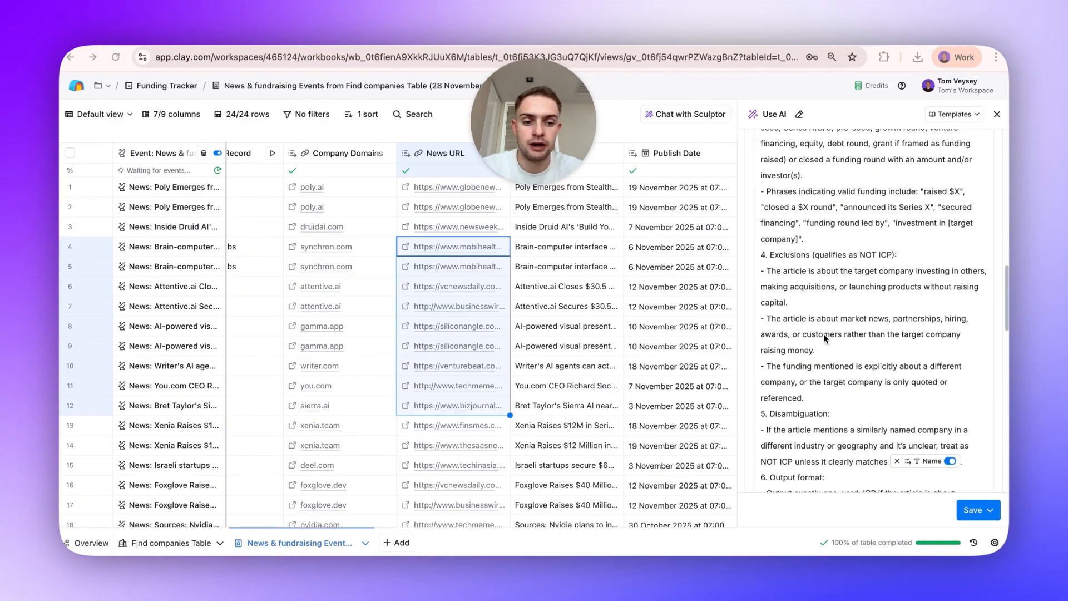
pyautogui.scroll(-3, 824, 337)
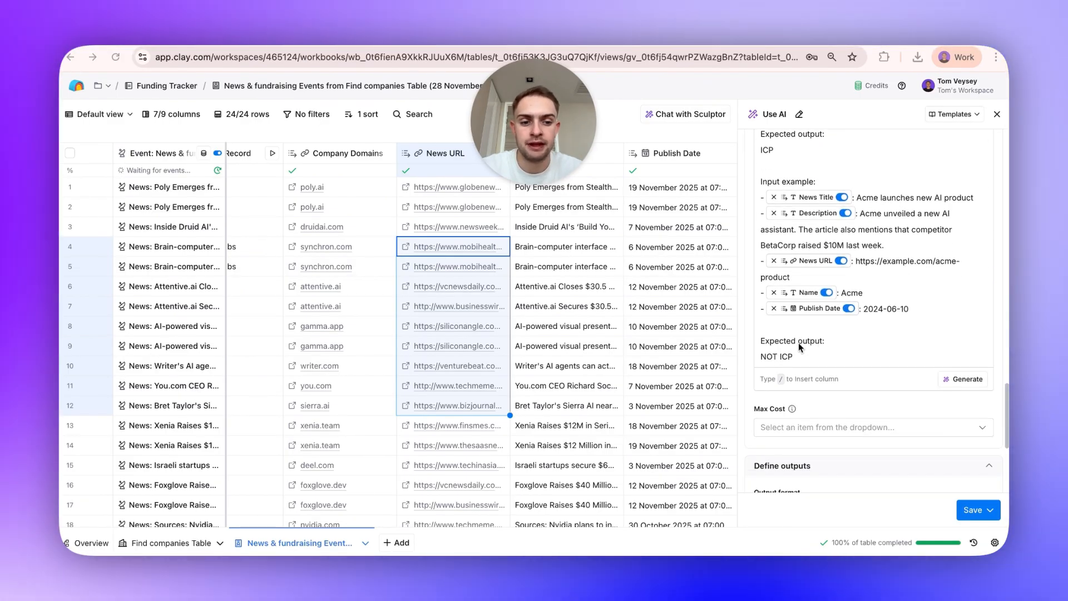
pyautogui.scroll(-5, 905, 462)
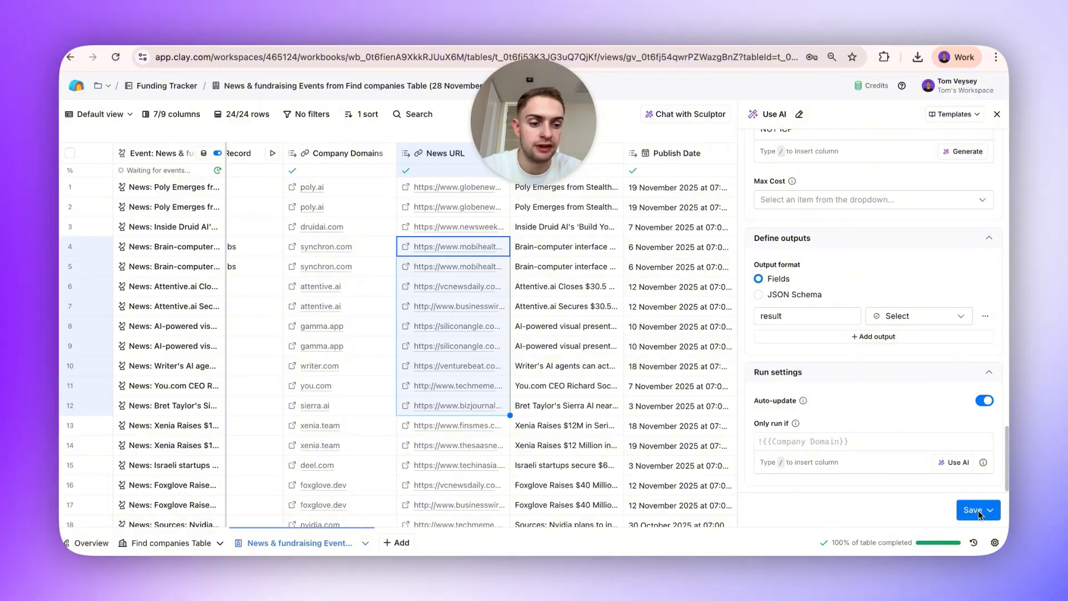
pyautogui.click(978, 512)
pyautogui.click(978, 512)
pyautogui.click(979, 511)
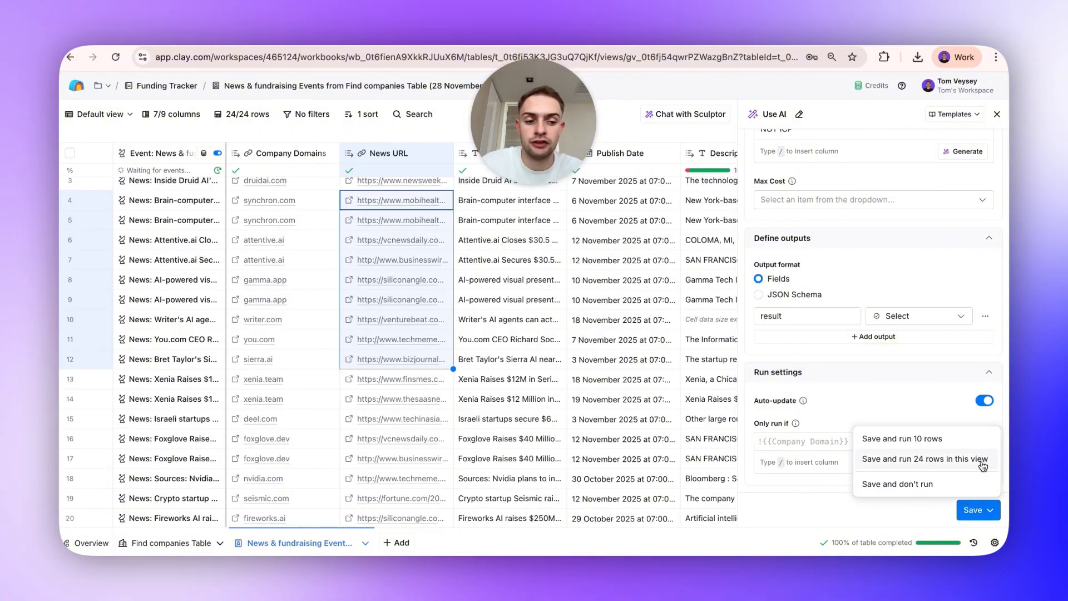
pyautogui.click(980, 464)
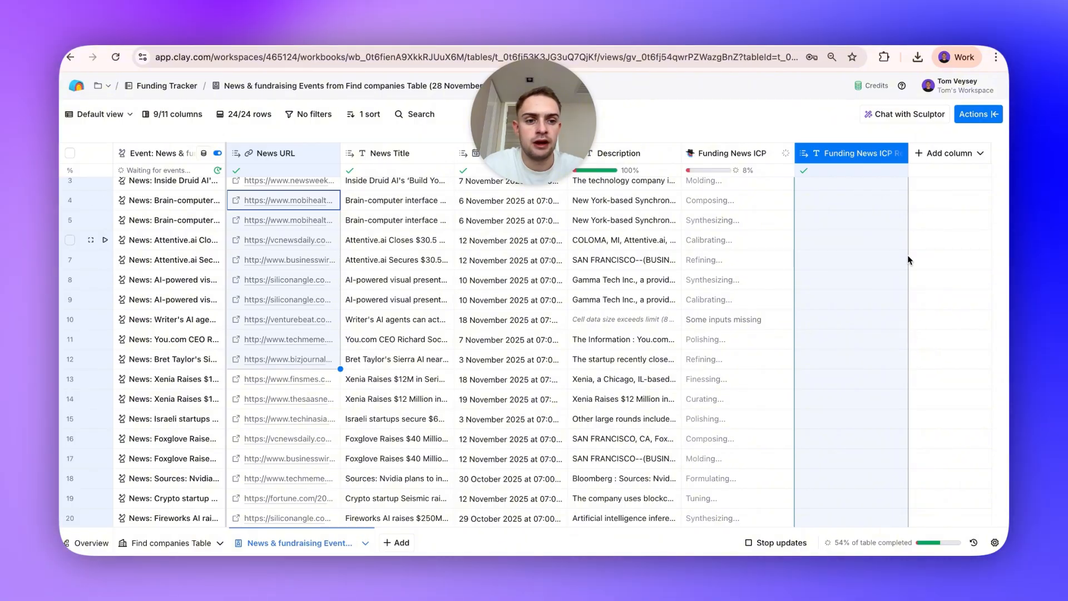
# Scroll through the Funding News ICP column results.
pyautogui.scroll(2, 859, 393)
pyautogui.scroll(-5, 859, 393)
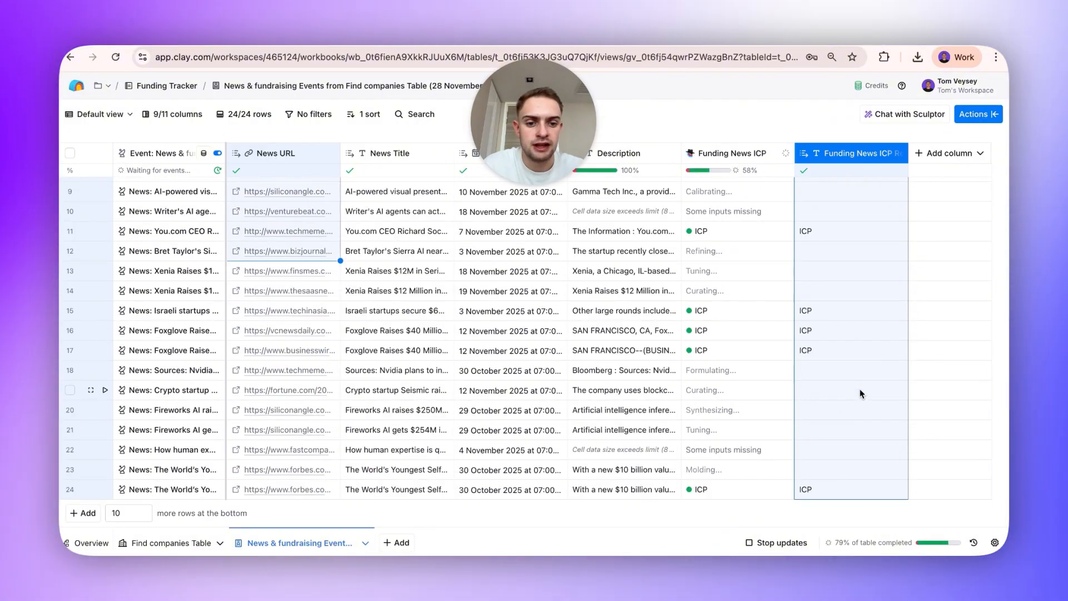
pyautogui.scroll(4, 831, 294)
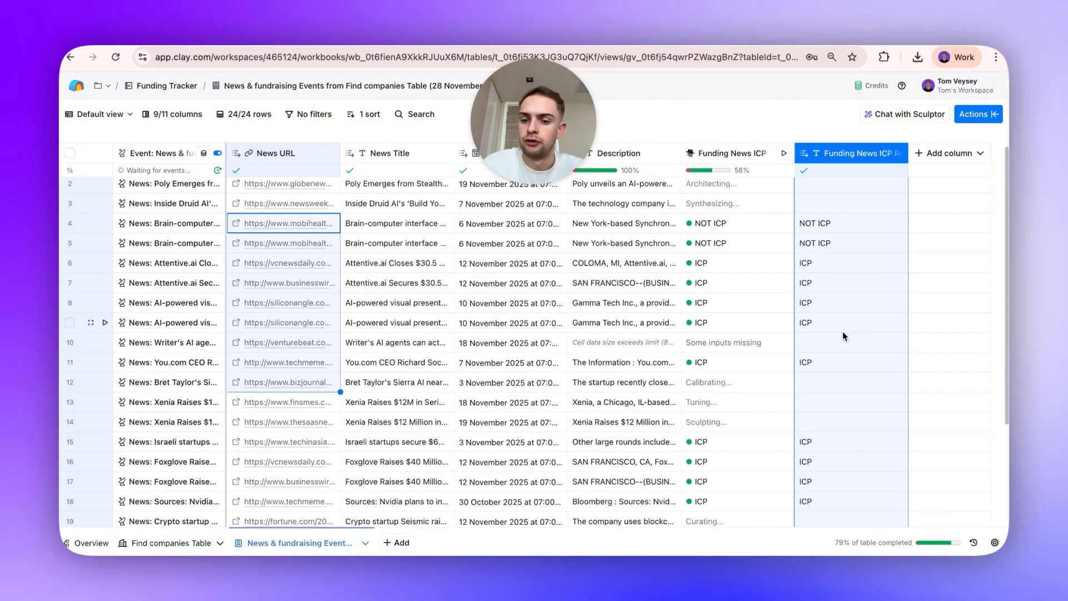
# Check the Funding News ICP results again as the remaining rows finish processing.
pyautogui.click(832, 289)
pyautogui.scroll(-4, 831, 288)
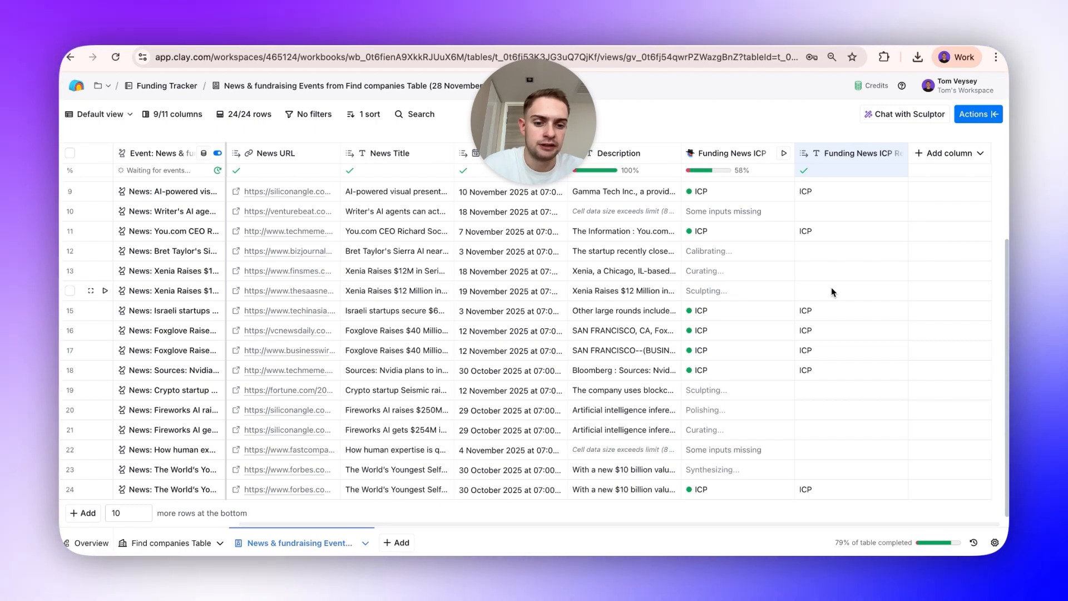
pyautogui.scroll(4, 831, 291)
pyautogui.click(832, 310)
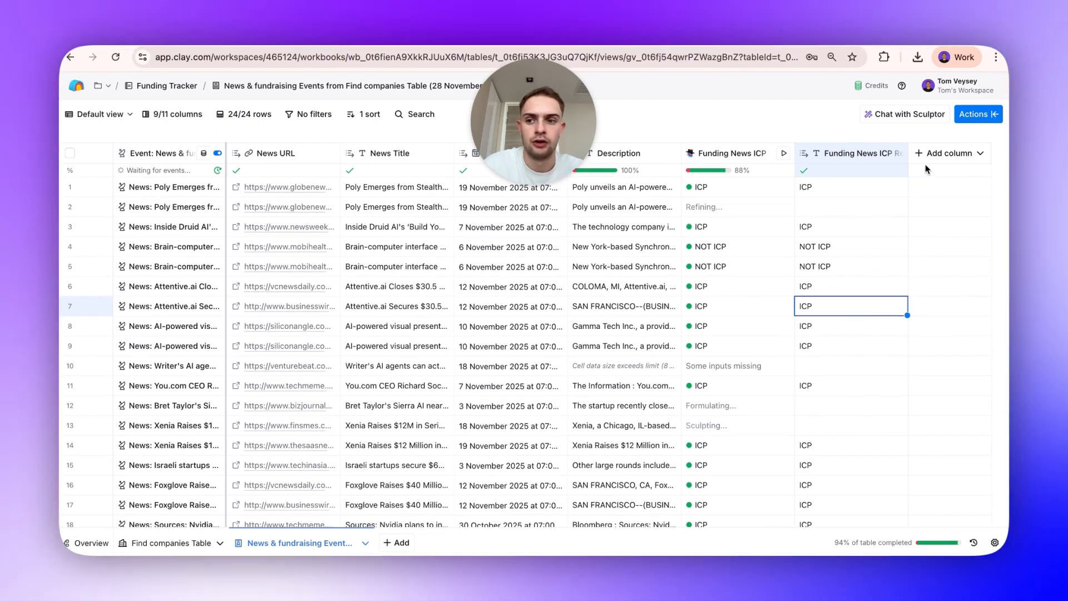
# Create a new table view named Raised Funding.
pyautogui.click(106, 115)
pyautogui.click(159, 292)
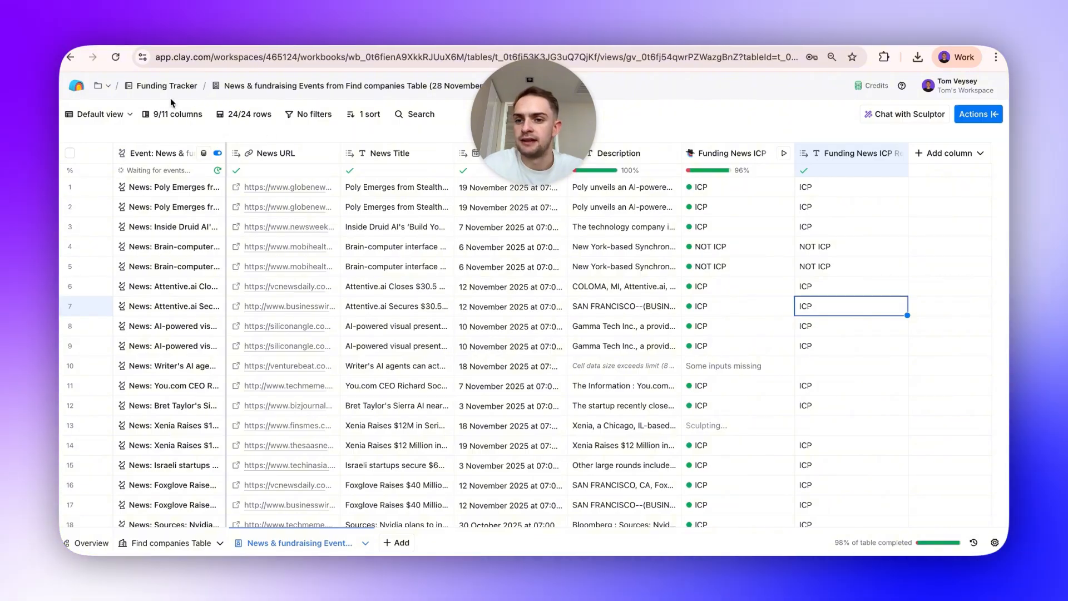
pyautogui.click(106, 114)
pyautogui.click(100, 274)
pyautogui.write('Raise')
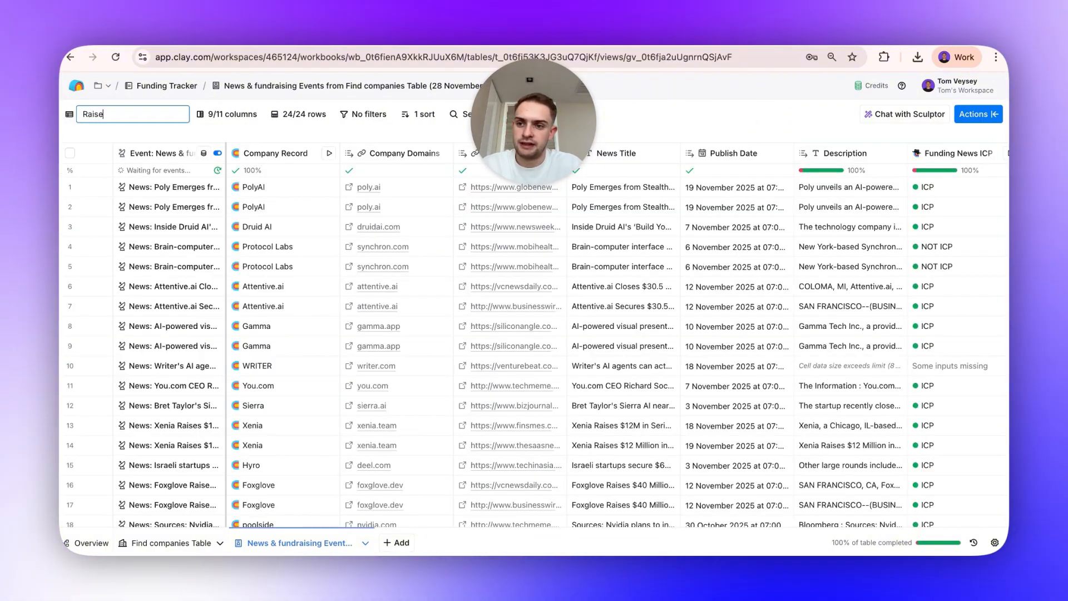
pyautogui.write('d Funding')
pyautogui.press('Return')
# Filter the view to rows where Funding News ICP Result equals ICP.
pyautogui.click(319, 114)
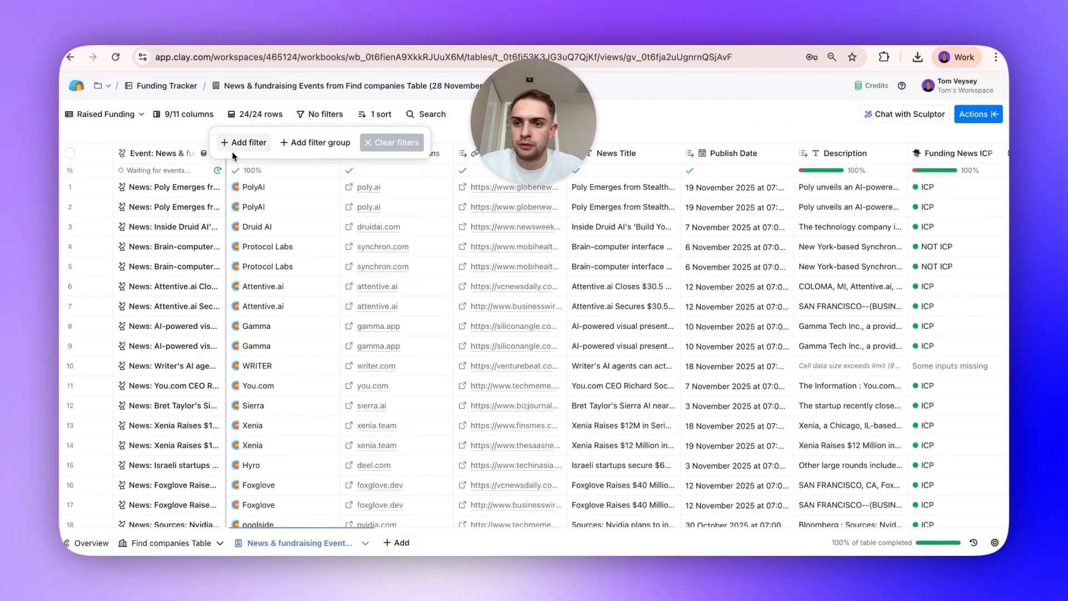
pyautogui.click(236, 144)
pyautogui.click(229, 144)
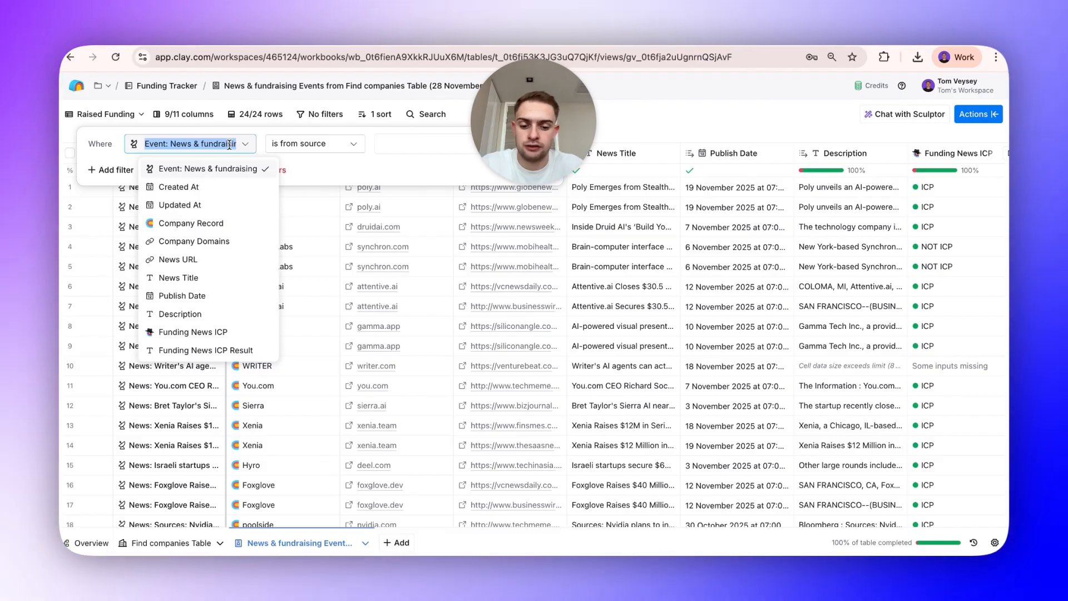
pyautogui.write('icp')
pyautogui.click(206, 186)
pyautogui.click(397, 142)
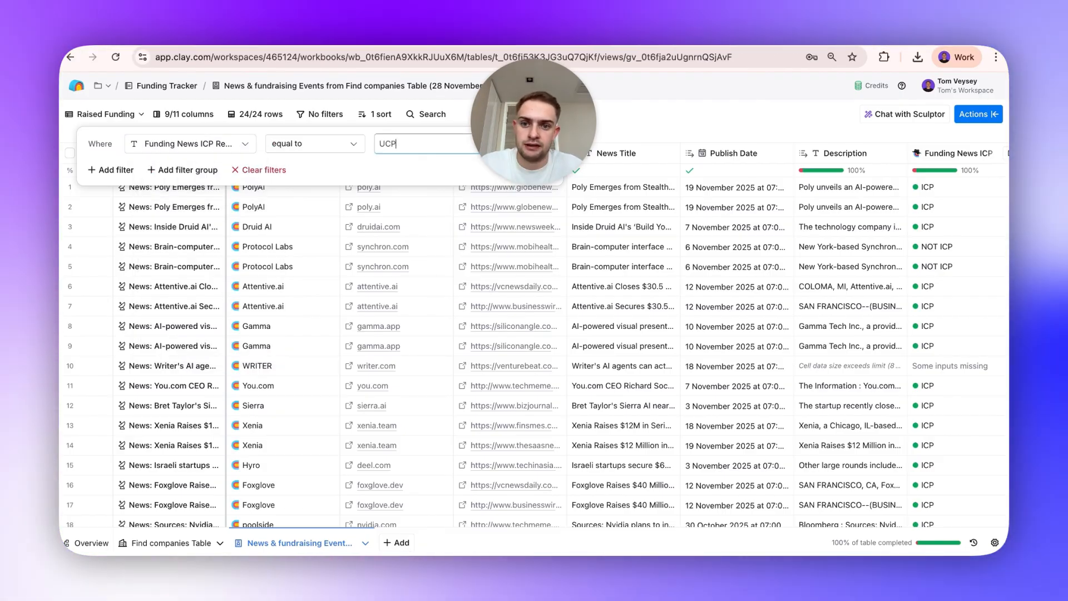
pyautogui.write('UCP')
pyautogui.press('BackSpace')
pyautogui.press('BackSpace')
pyautogui.press('BackSpace')
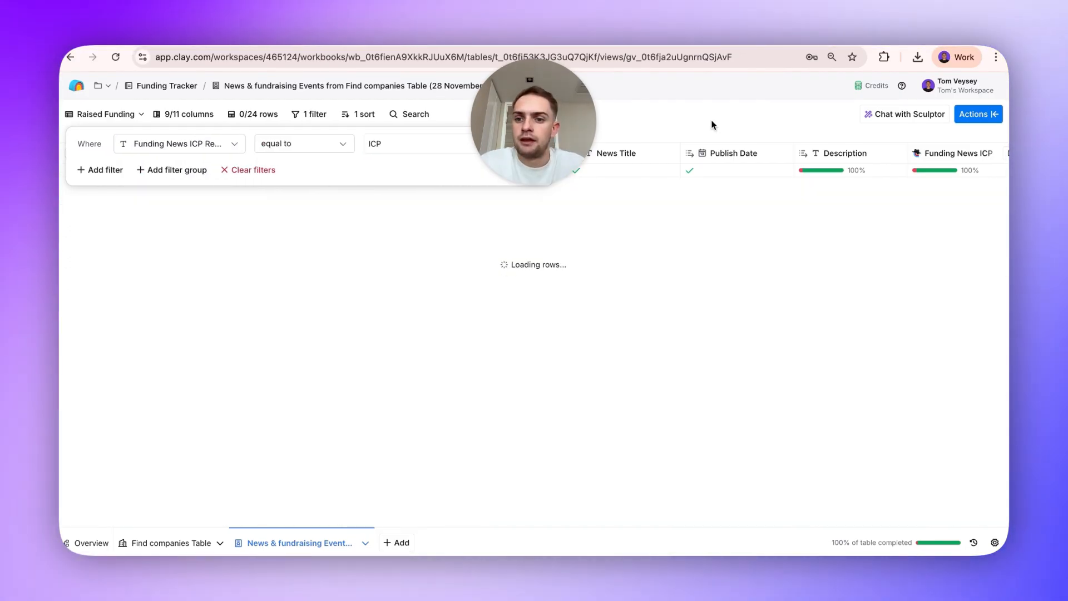
pyautogui.click(711, 124)
pyautogui.hscroll(4, 480, 309)
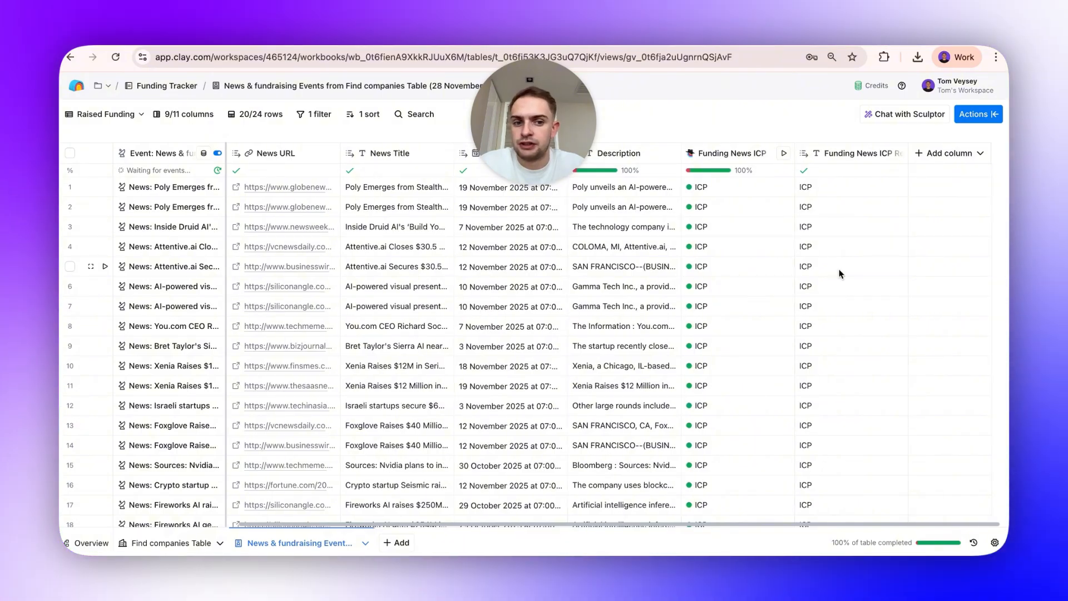
# Start a Find people source from the actions panel for this table's companies.
pyautogui.click(972, 114)
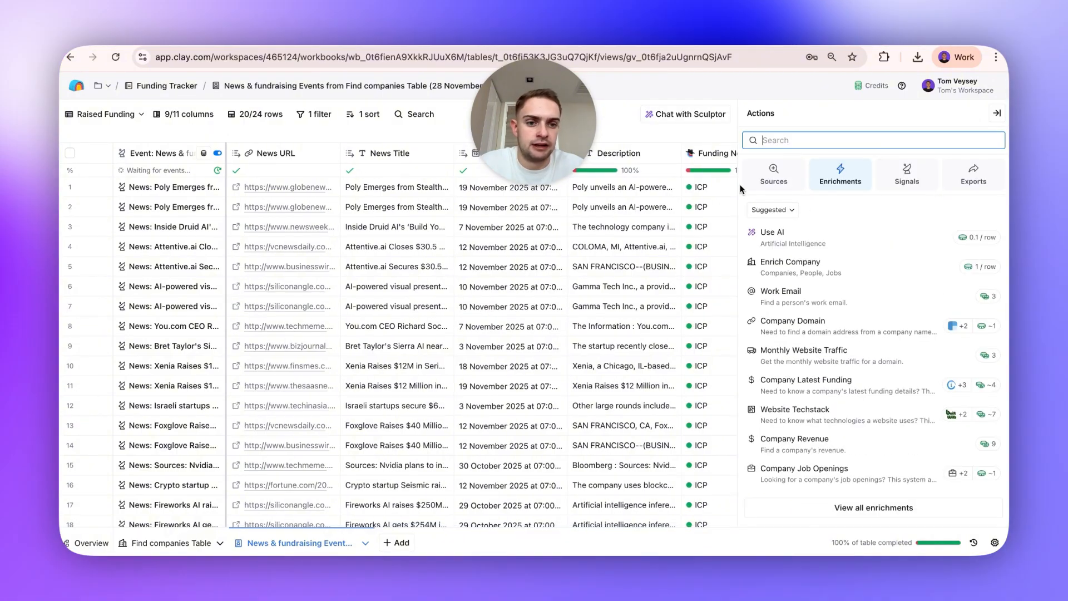
pyautogui.click(774, 174)
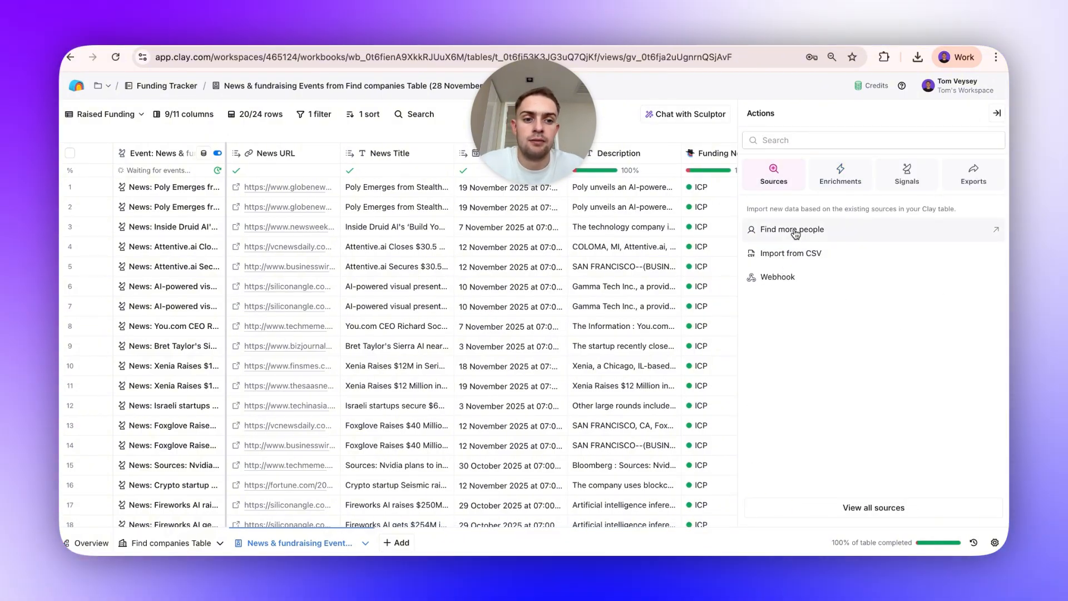
pyautogui.click(794, 230)
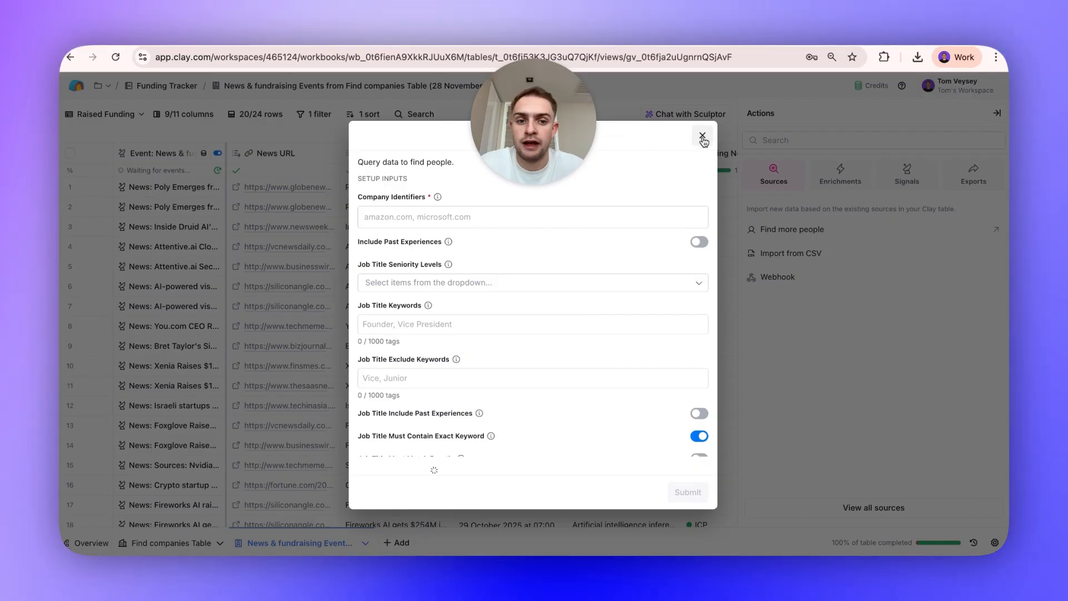
pyautogui.click(698, 137)
pyautogui.click(889, 139)
pyautogui.write('fi')
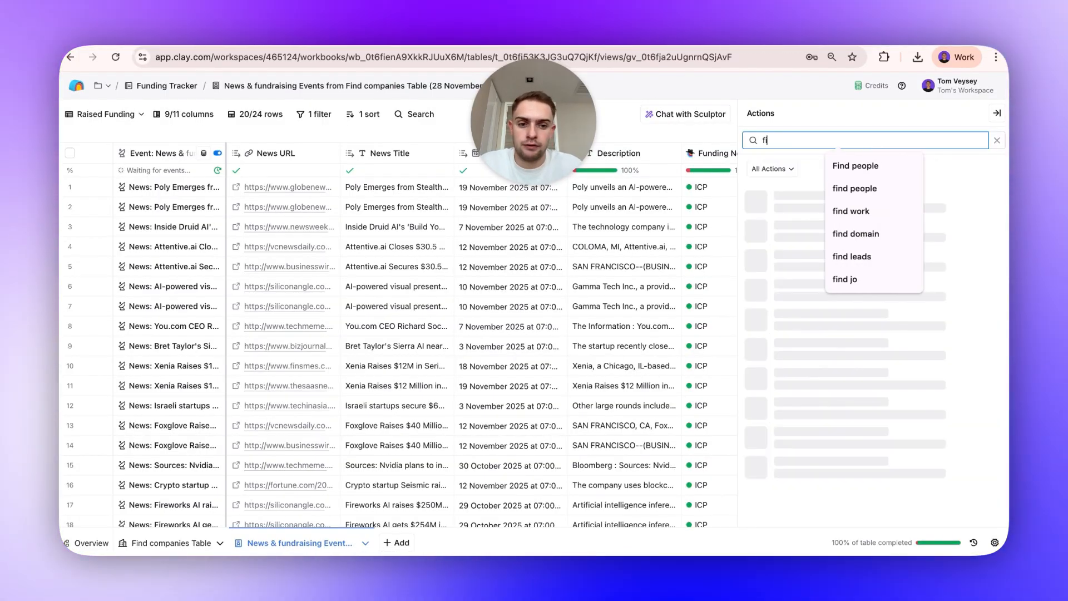
pyautogui.write('nd people')
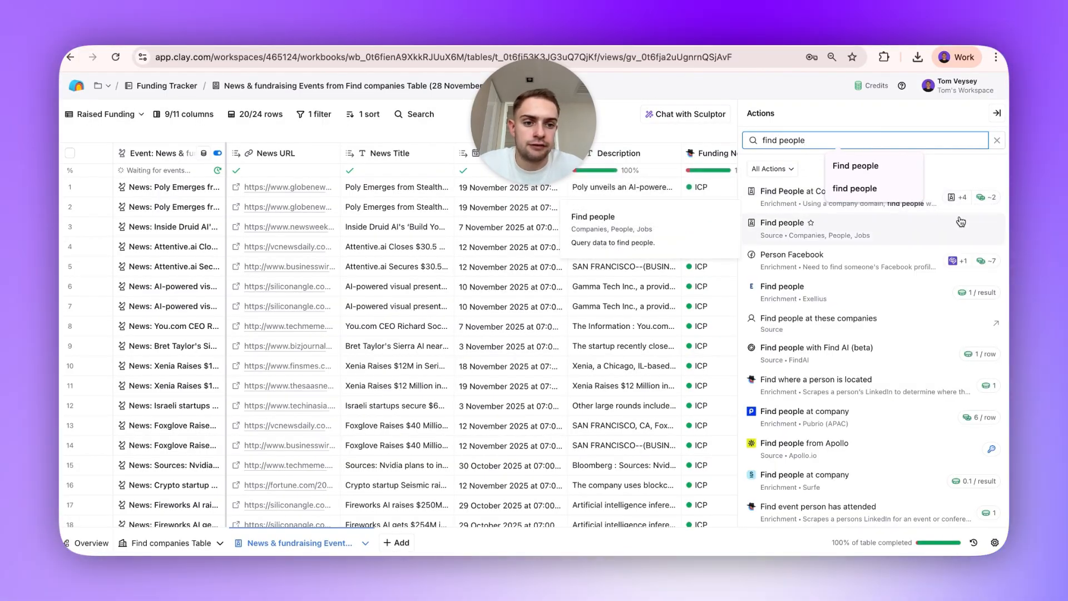
pyautogui.click(889, 217)
pyautogui.click(265, 208)
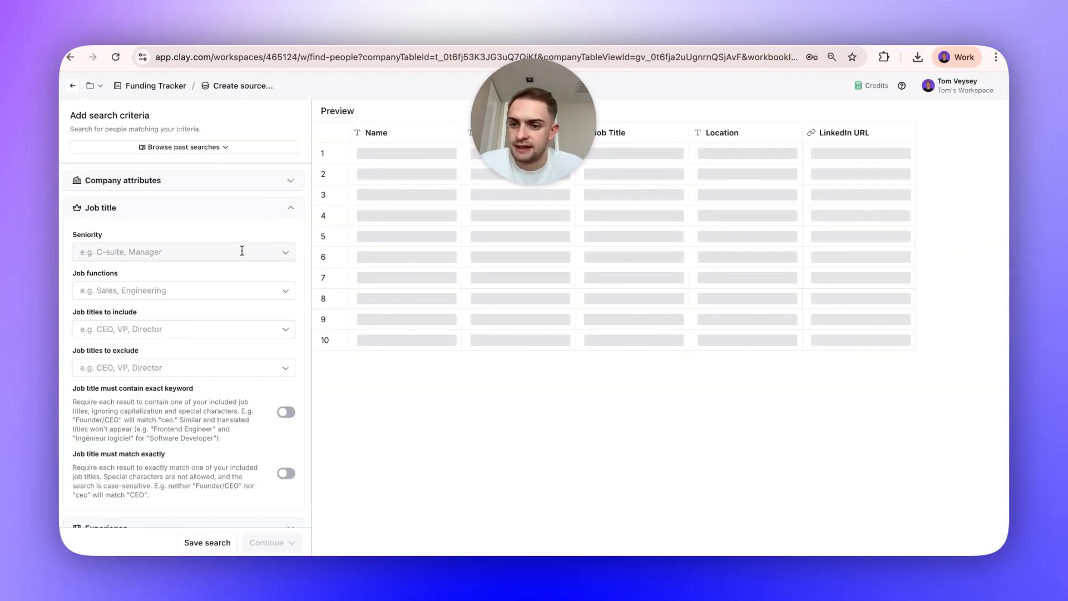
pyautogui.click(242, 251)
pyautogui.write('Foun')
pyautogui.press('BackSpace')
pyautogui.press('BackSpace')
pyautogui.press('BackSpace')
pyautogui.press('BackSpace')
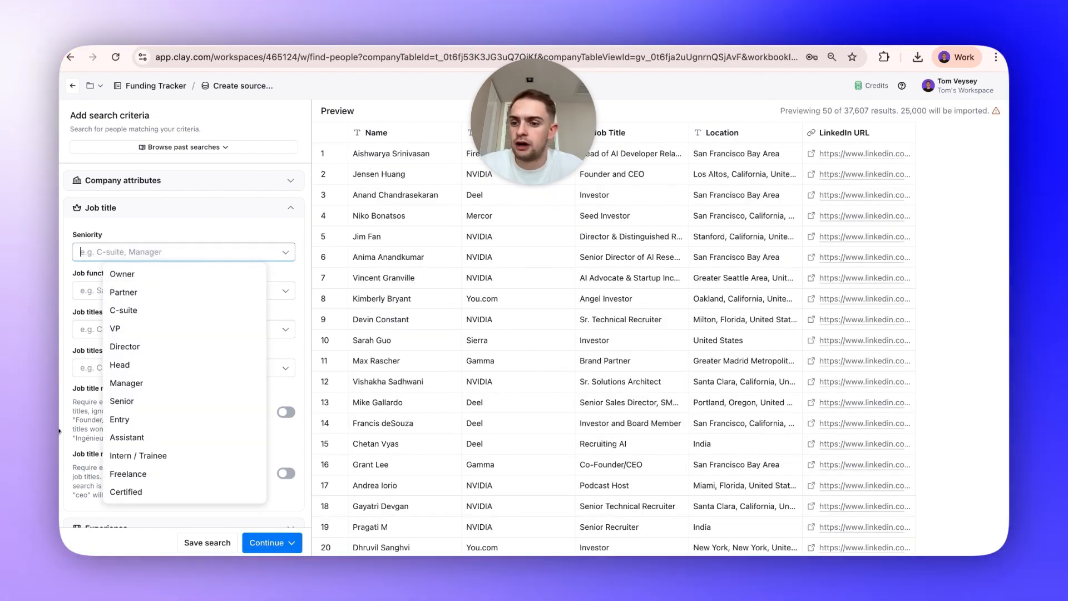
pyautogui.click(105, 364)
pyautogui.click(79, 331)
pyautogui.click(270, 247)
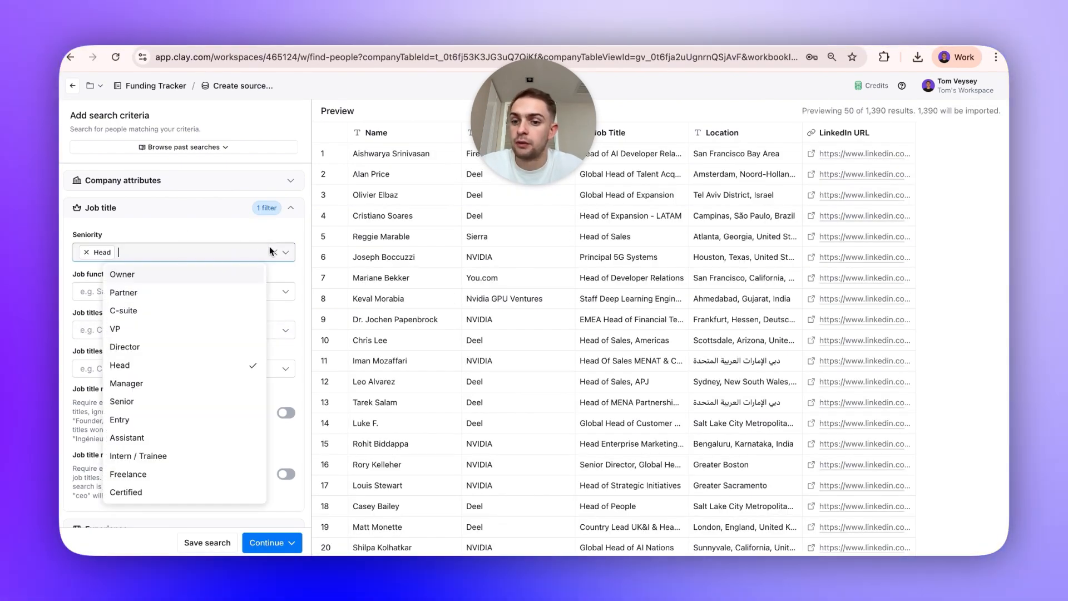
pyautogui.click(270, 248)
pyautogui.click(273, 253)
# Include the job titles Founder and CEO in the people search.
pyautogui.click(227, 329)
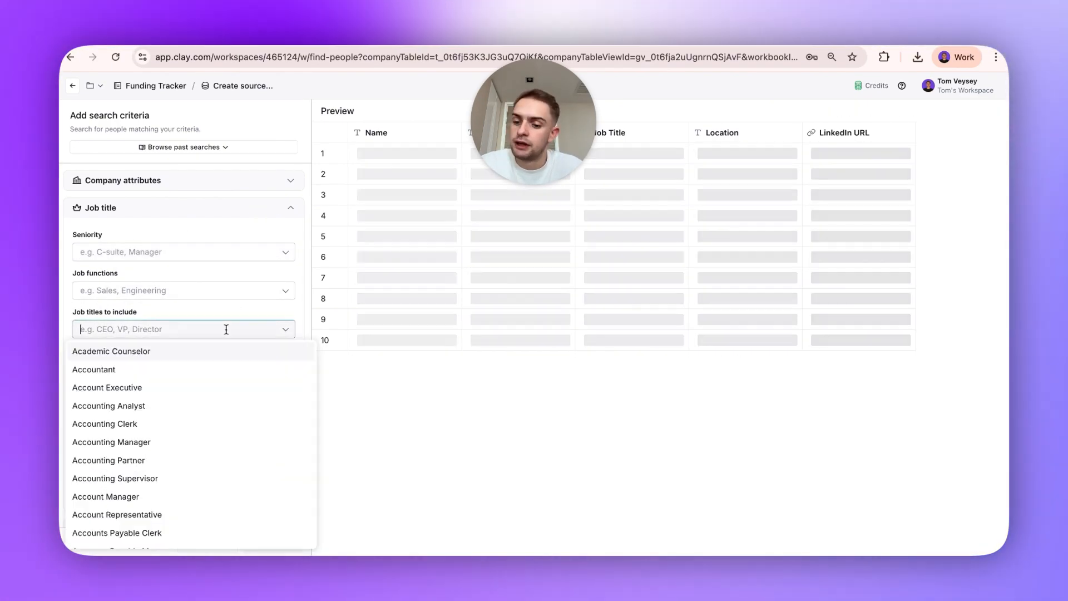
pyautogui.write('Founder')
pyautogui.press('Return')
pyautogui.write('CEO')
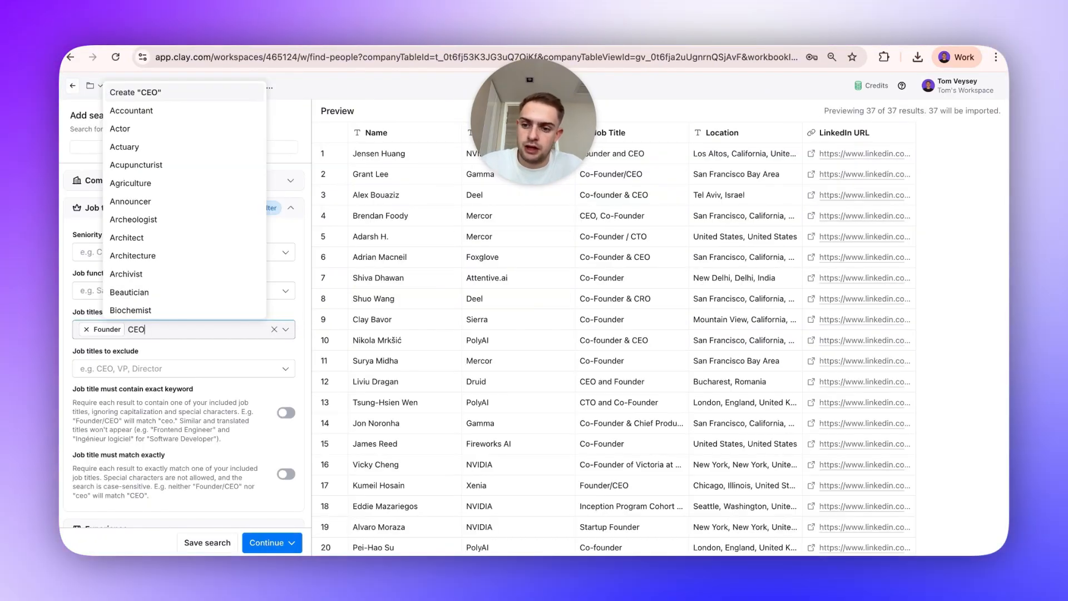
pyautogui.press('Return')
pyautogui.click(342, 399)
pyautogui.click(187, 212)
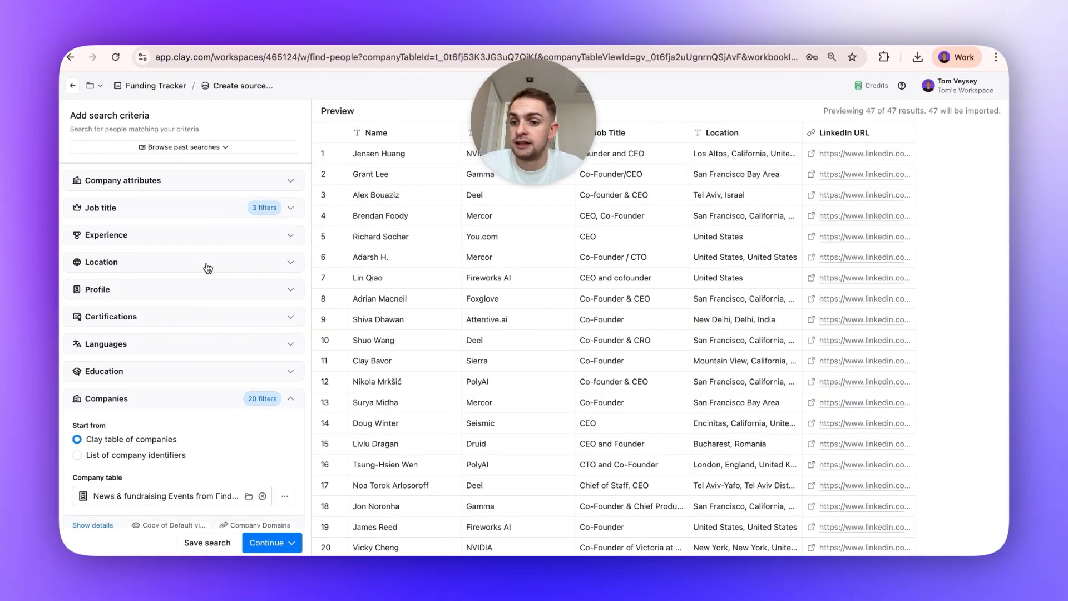
# Restrict the people search to the country United States.
pyautogui.click(208, 269)
pyautogui.click(207, 307)
pyautogui.write('United')
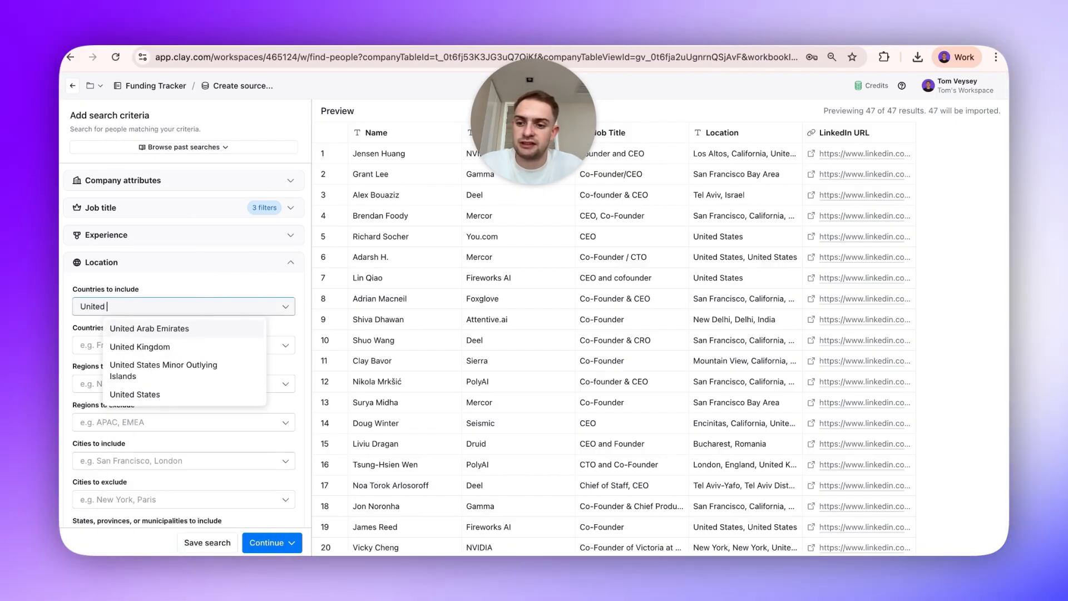
pyautogui.write(' State')
pyautogui.click(135, 358)
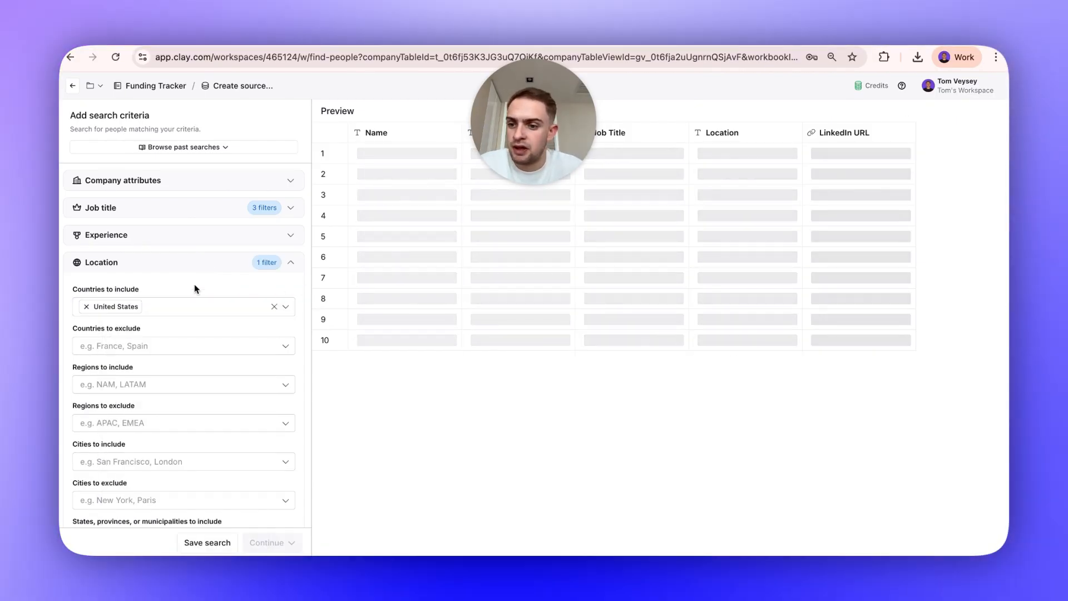
pyautogui.click(164, 268)
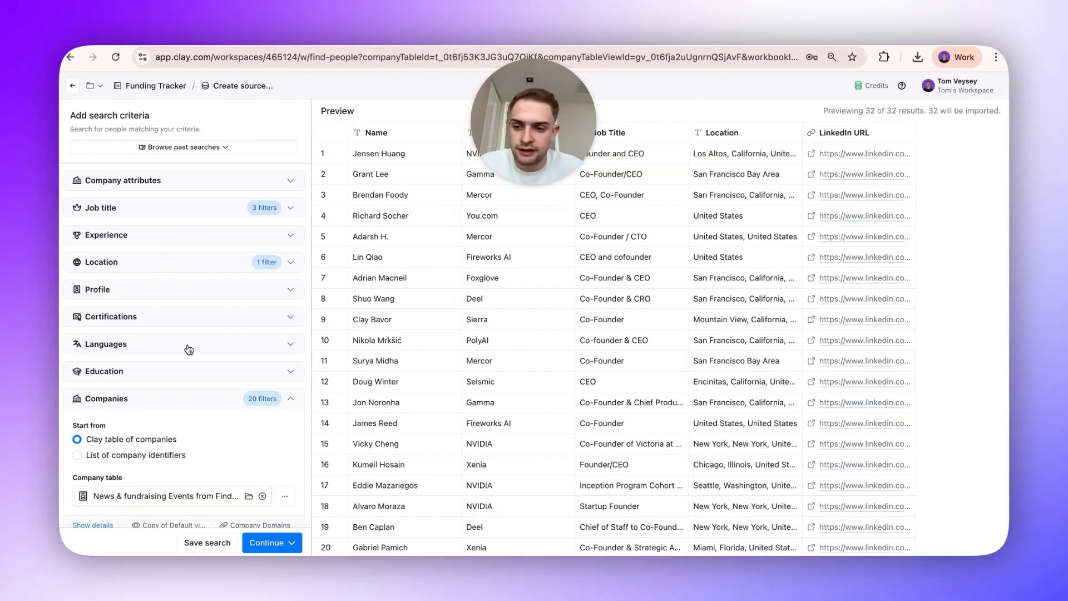
# Review the company table and view settings the people search is based on.
pyautogui.scroll(-4, 189, 348)
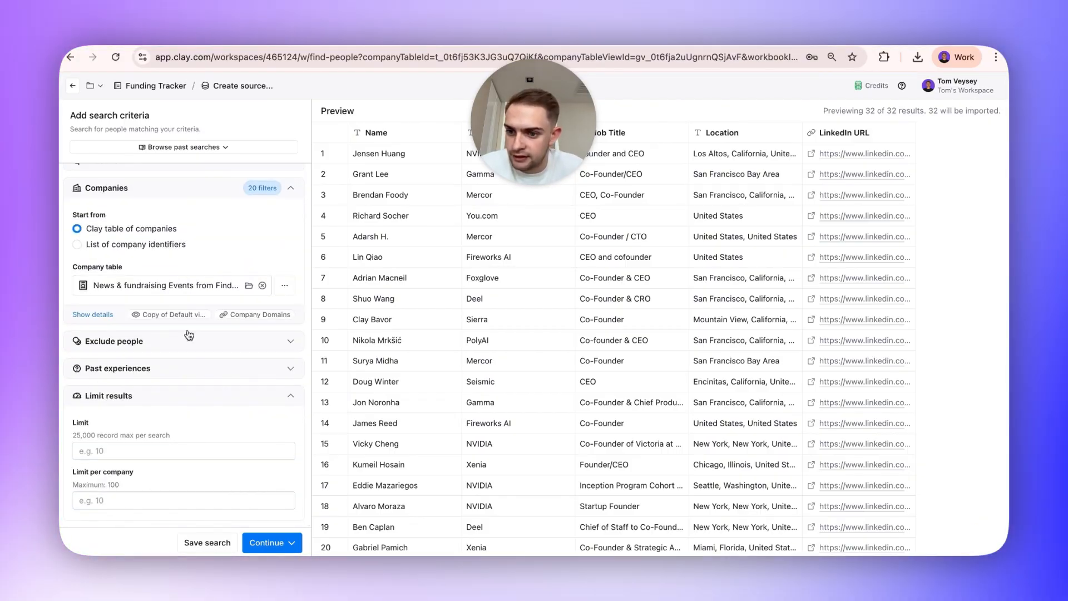
pyautogui.scroll(2, 209, 383)
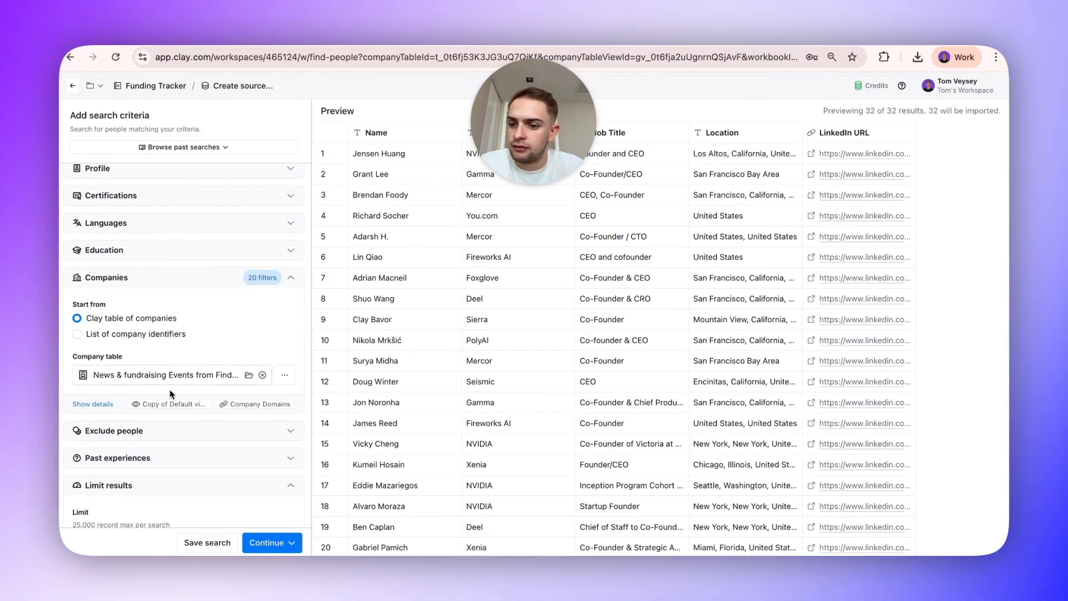
pyautogui.click(94, 405)
pyautogui.scroll(-2, 132, 438)
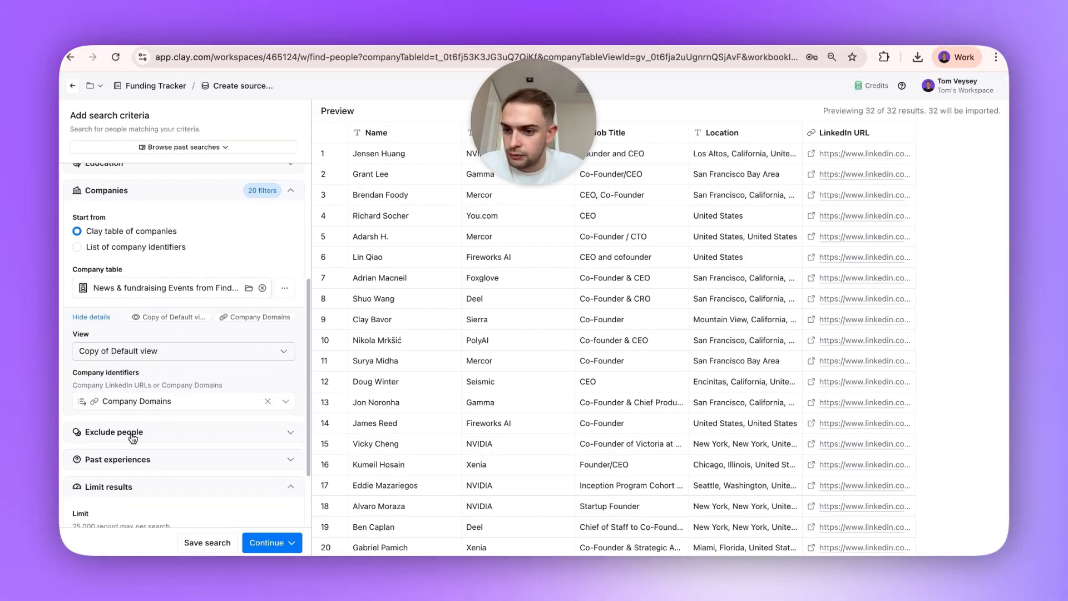
pyautogui.click(129, 353)
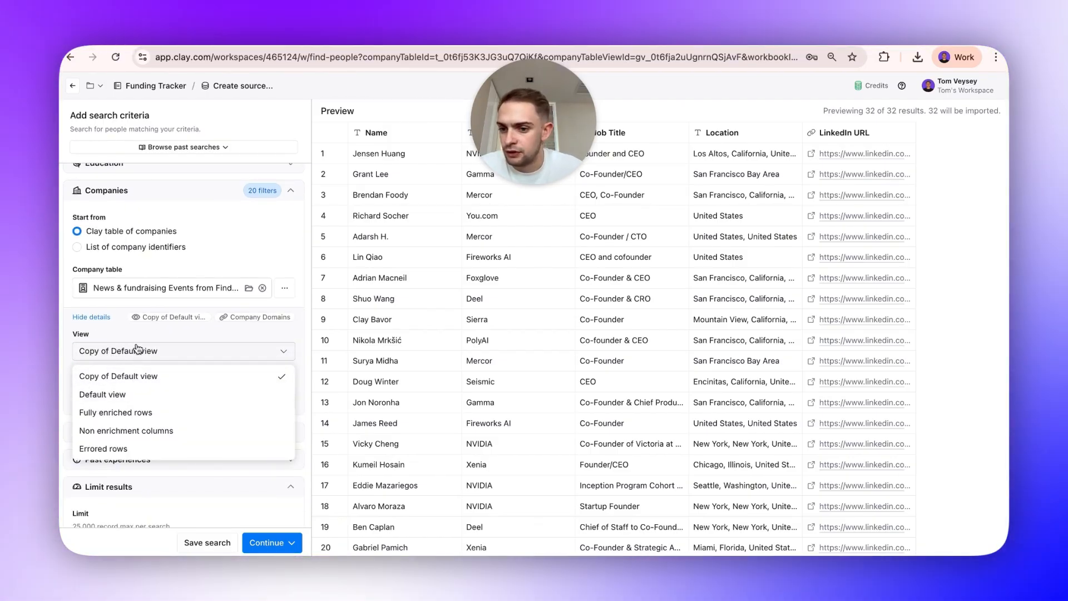
pyautogui.click(92, 317)
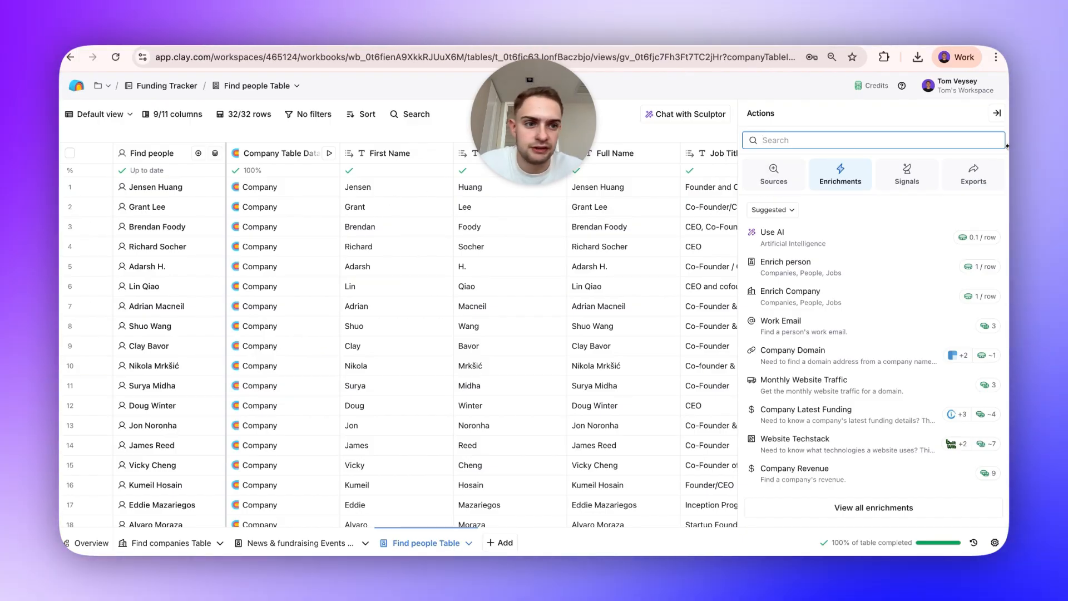
# Add a Work Email waterfall enrichment to the people table and open its full configuration.
pyautogui.click(997, 113)
pyautogui.hscroll(5, 779, 278)
pyautogui.click(974, 115)
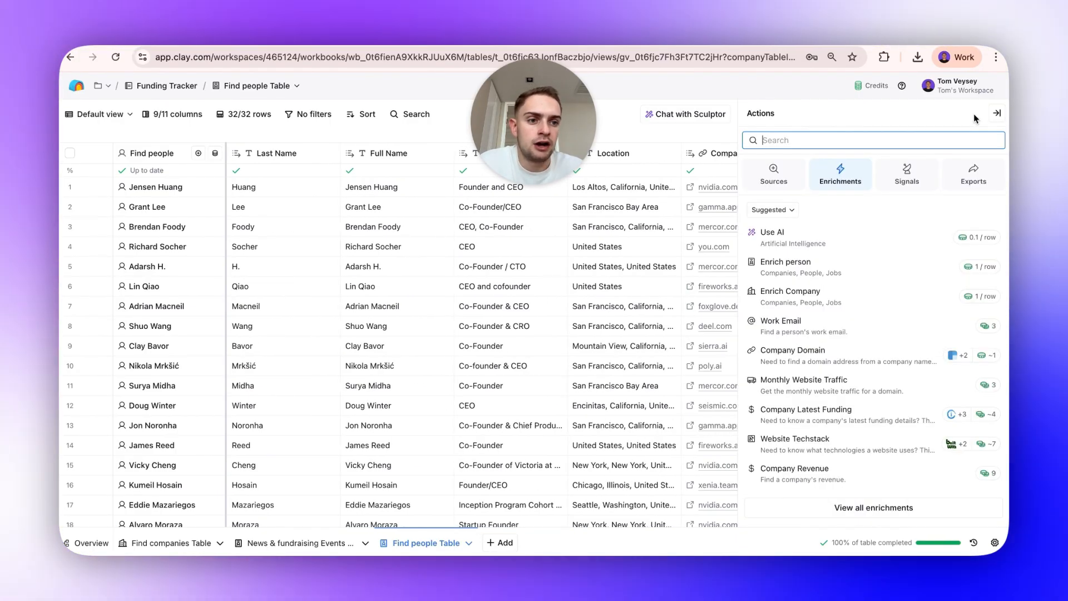
pyautogui.write('find work')
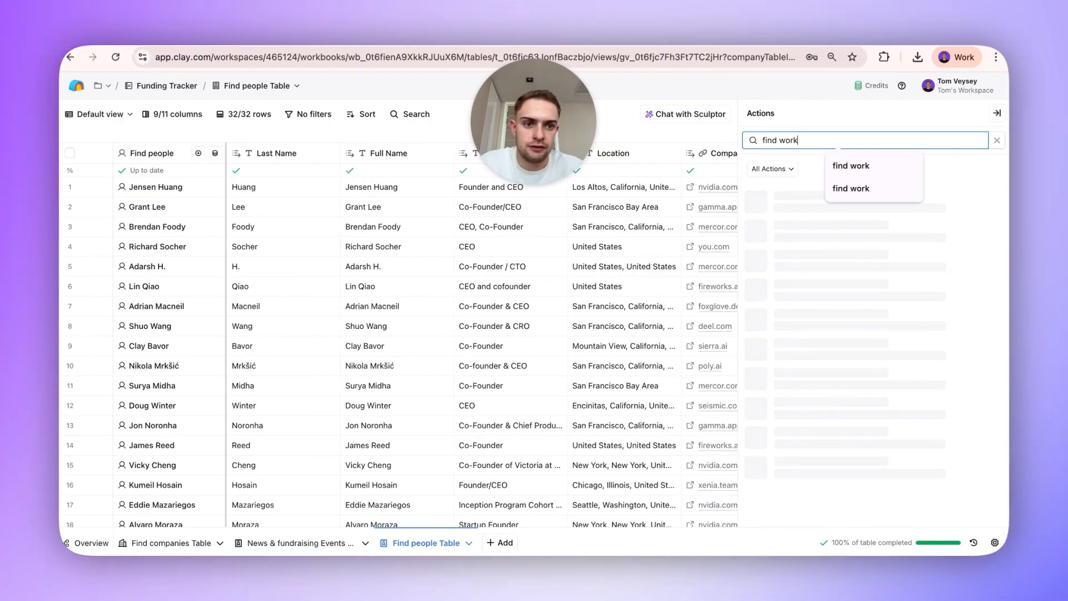
pyautogui.click(848, 183)
pyautogui.click(884, 201)
pyautogui.click(884, 202)
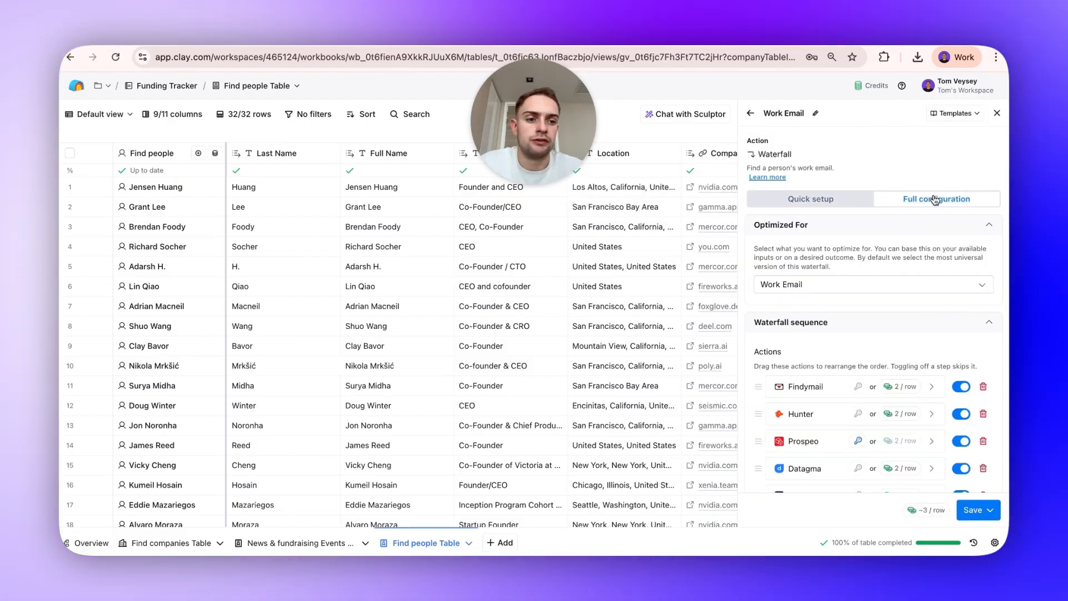
# Remove Dropcontact, Enrow, Hunter and Findymail from the waterfall, and move Icypeas up to second place.
pyautogui.scroll(-5, 945, 361)
pyautogui.click(984, 366)
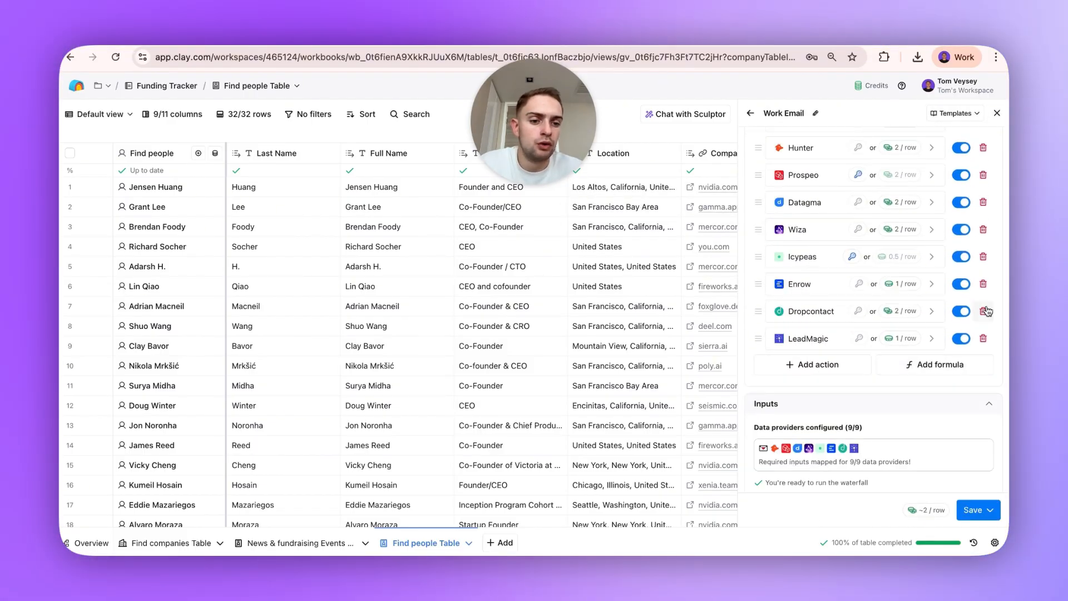
pyautogui.click(982, 310)
pyautogui.click(982, 283)
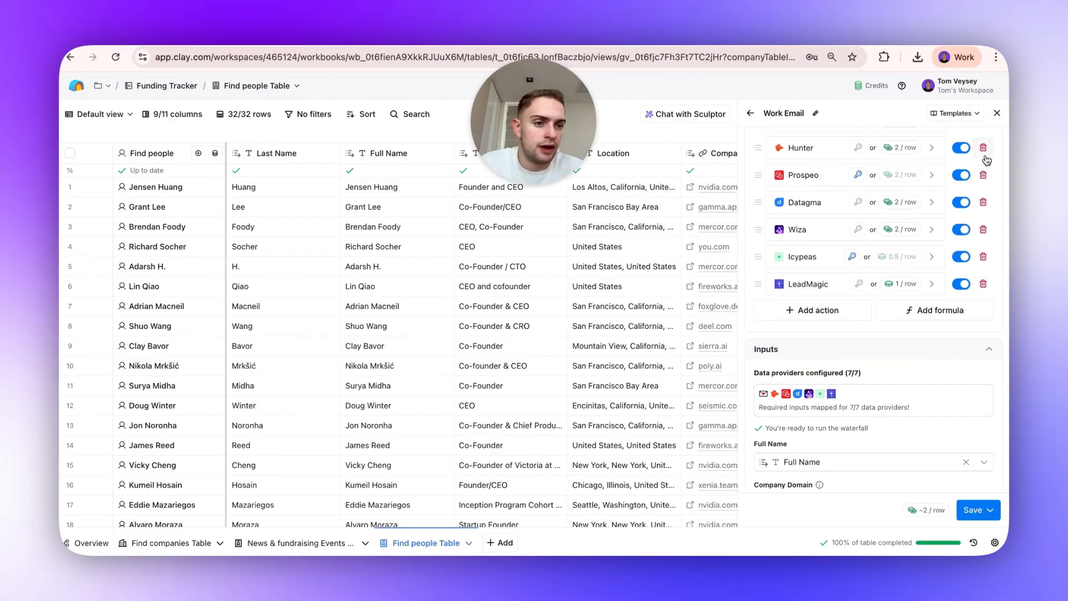
pyautogui.click(983, 147)
pyautogui.scroll(1, 977, 159)
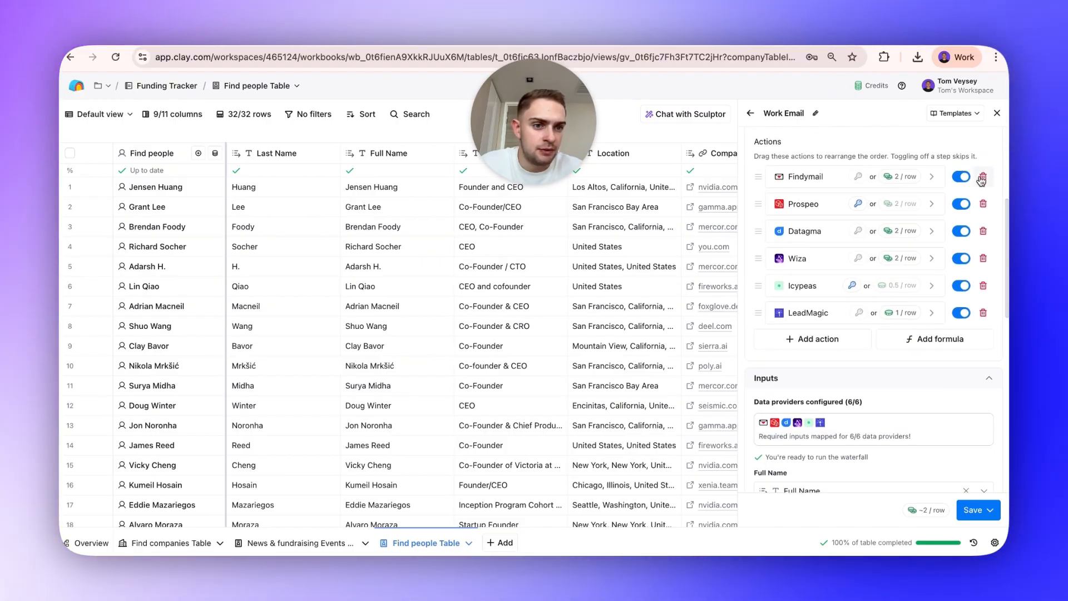
pyautogui.click(982, 176)
pyautogui.moveTo(758, 258); pyautogui.dragTo(772, 233)
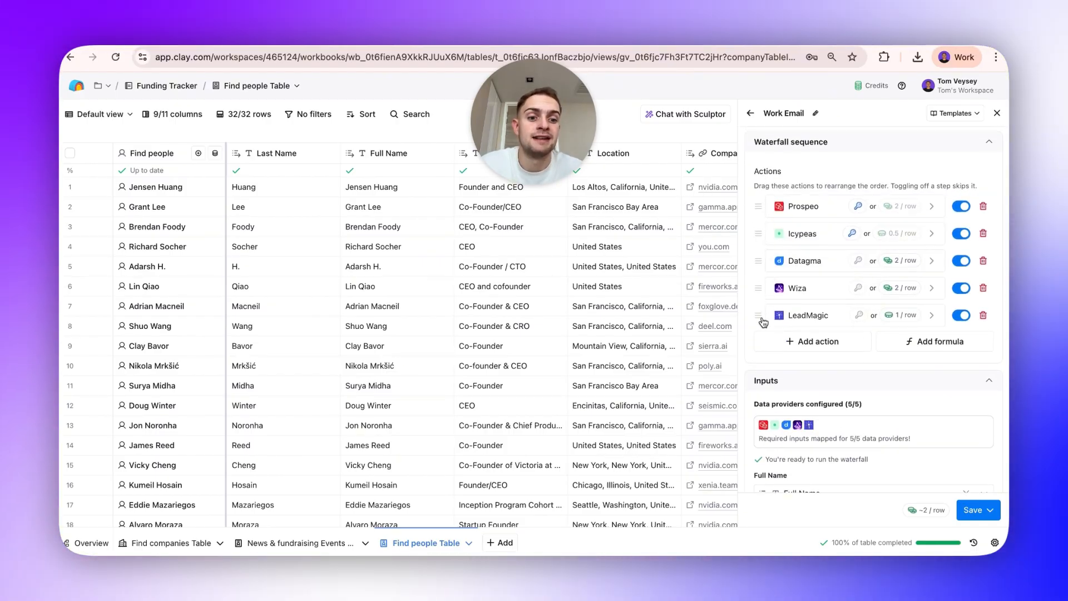
# Move LeadMagic up to third place in the waterfall and remove Datagma.
pyautogui.moveTo(758, 315); pyautogui.dragTo(763, 266)
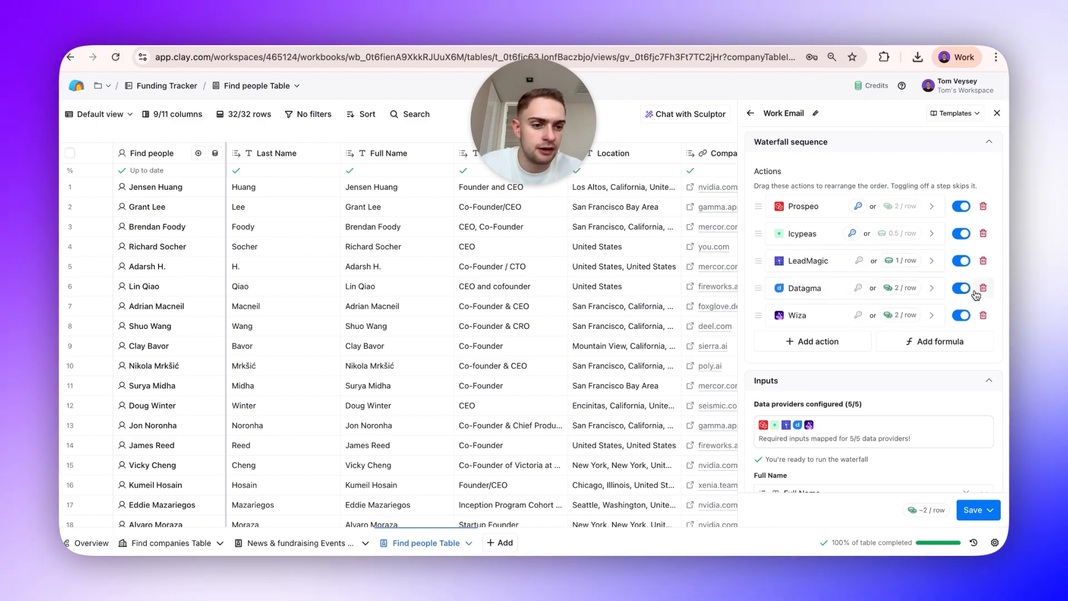
pyautogui.click(982, 287)
# Set the validation provider to ZeroBounce and turn on only marking "Safe to Send" emails as valid.
pyautogui.scroll(-3, 888, 440)
pyautogui.scroll(-5, 890, 434)
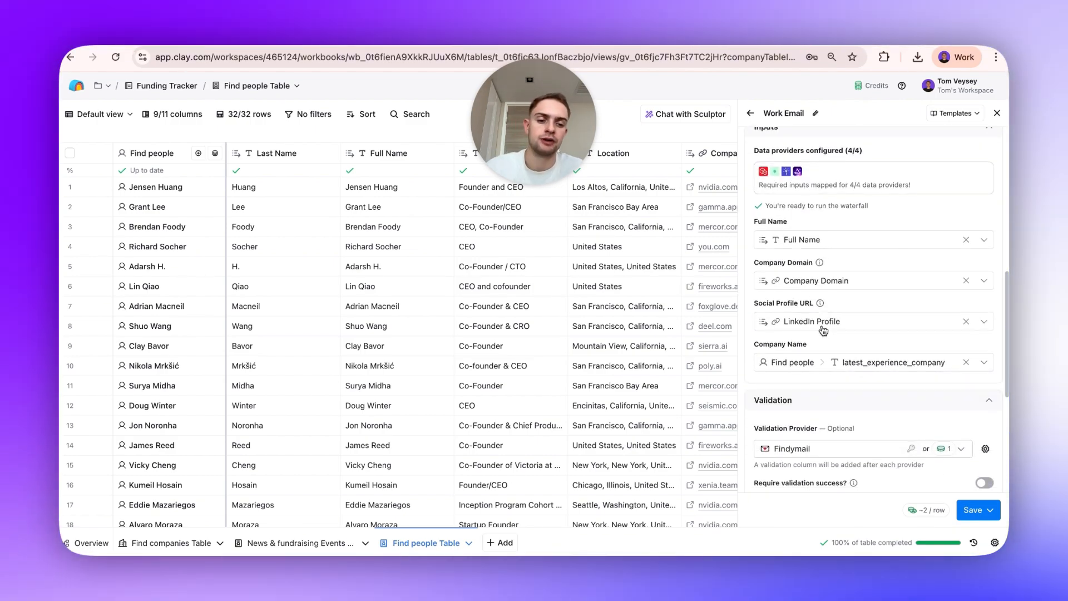
pyautogui.click(898, 345)
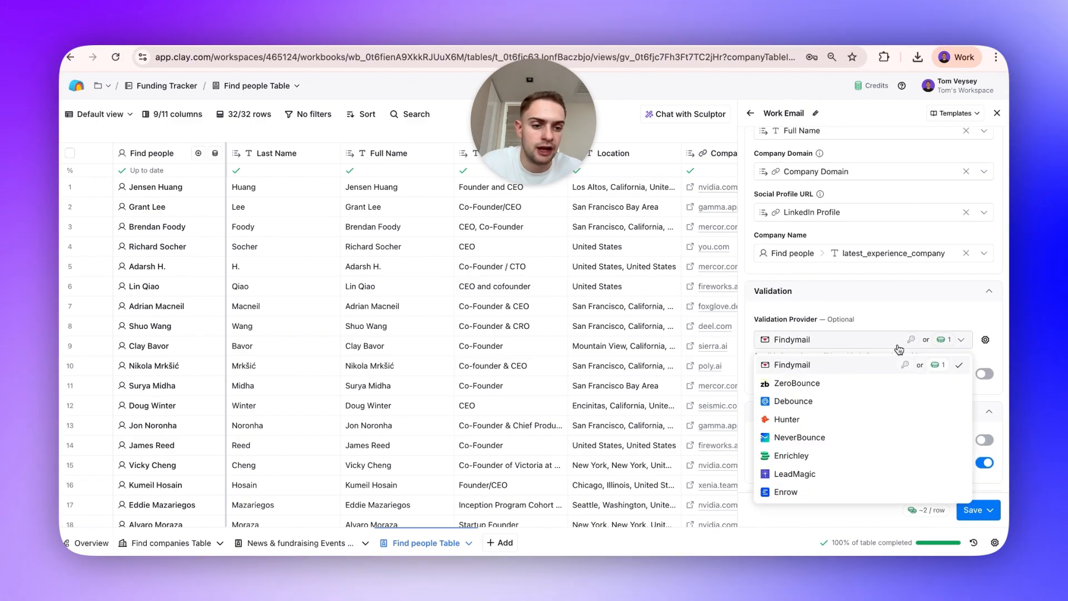
pyautogui.click(865, 382)
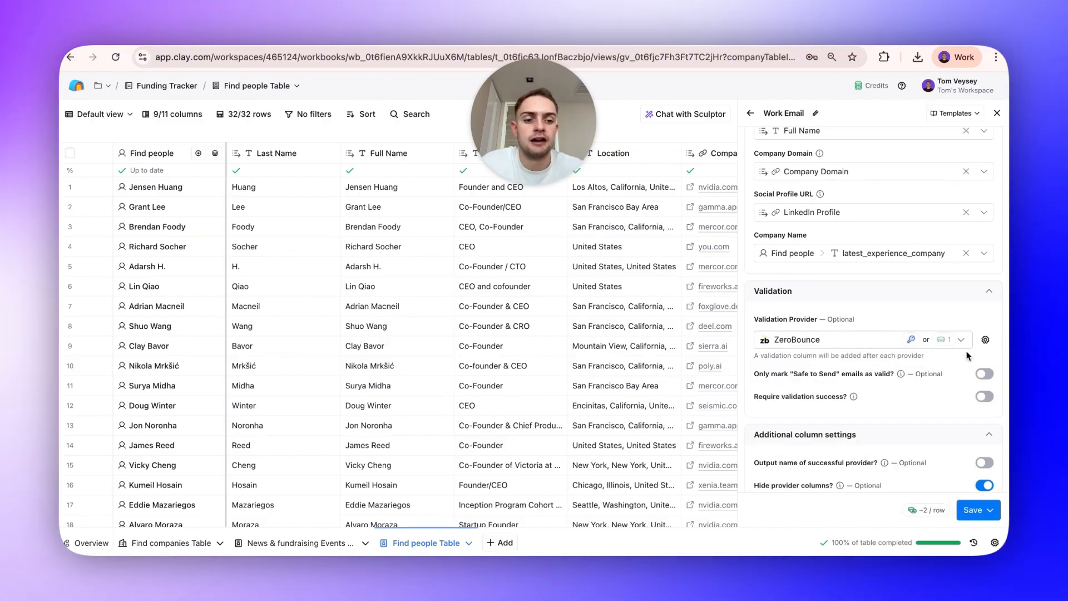
pyautogui.click(985, 374)
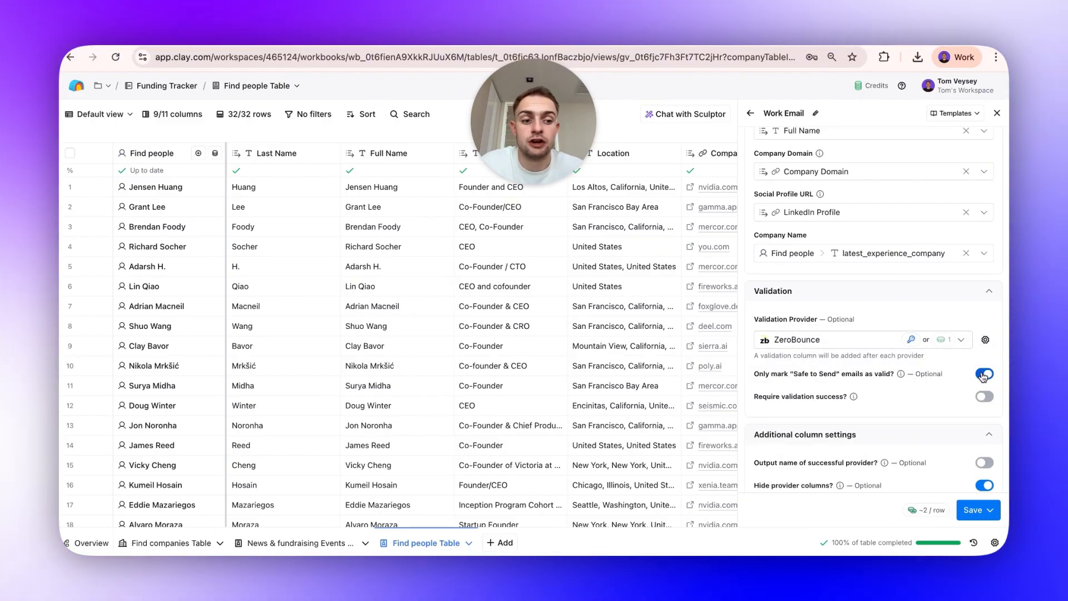
# Save the Work Email waterfall and run it on the table's rows.
pyautogui.scroll(-4, 983, 377)
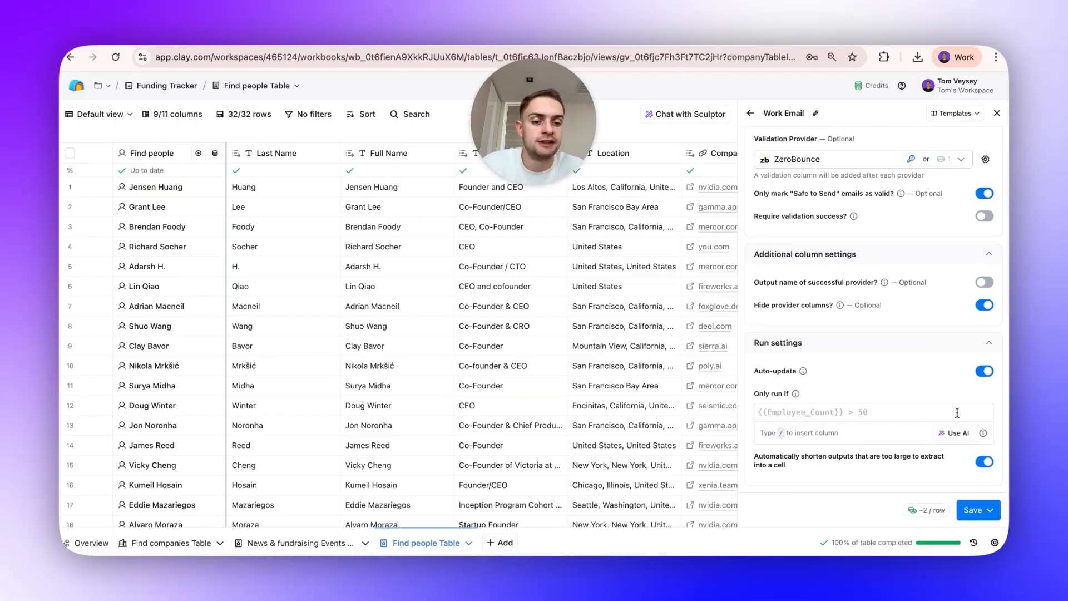
pyautogui.hscroll(5, 605, 382)
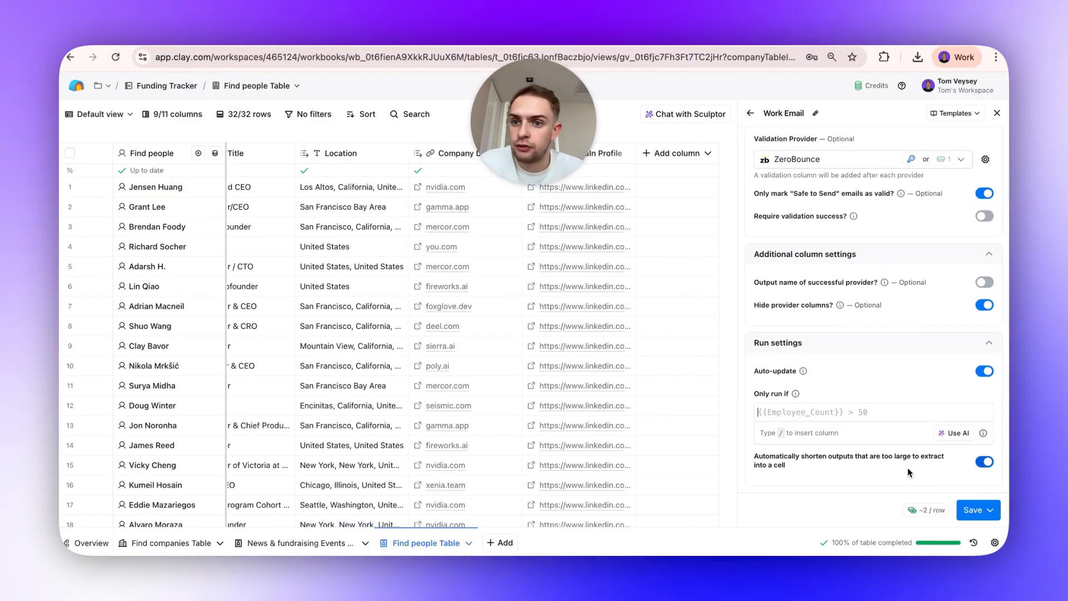
pyautogui.click(964, 509)
pyautogui.click(823, 432)
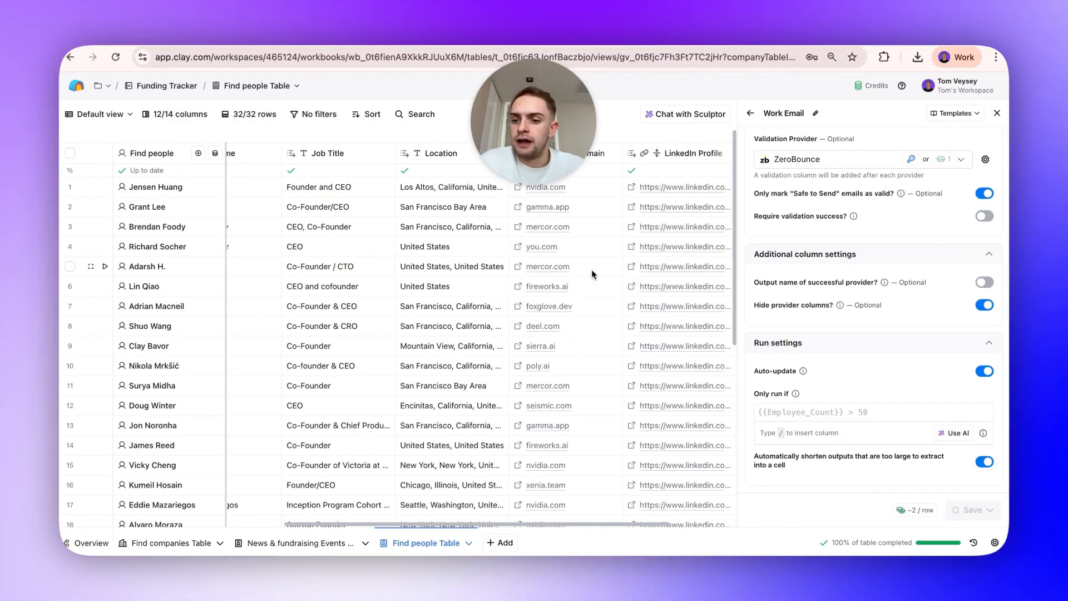
# Switch to the Valid Emails view and filter it to rows where Work Email is not empty.
pyautogui.scroll(-5, 592, 269)
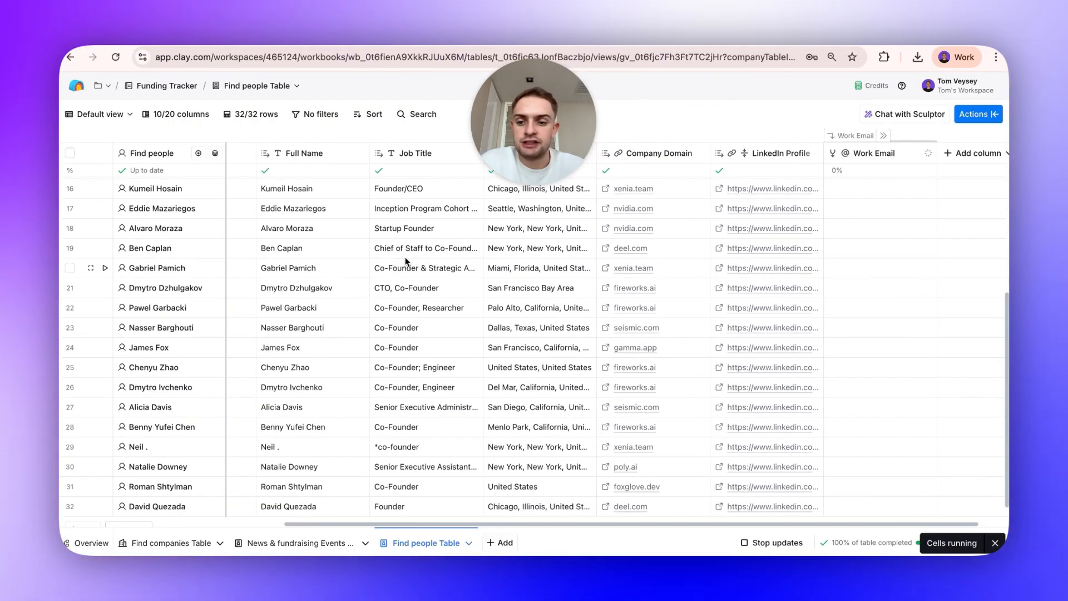
pyautogui.scroll(-1, 334, 356)
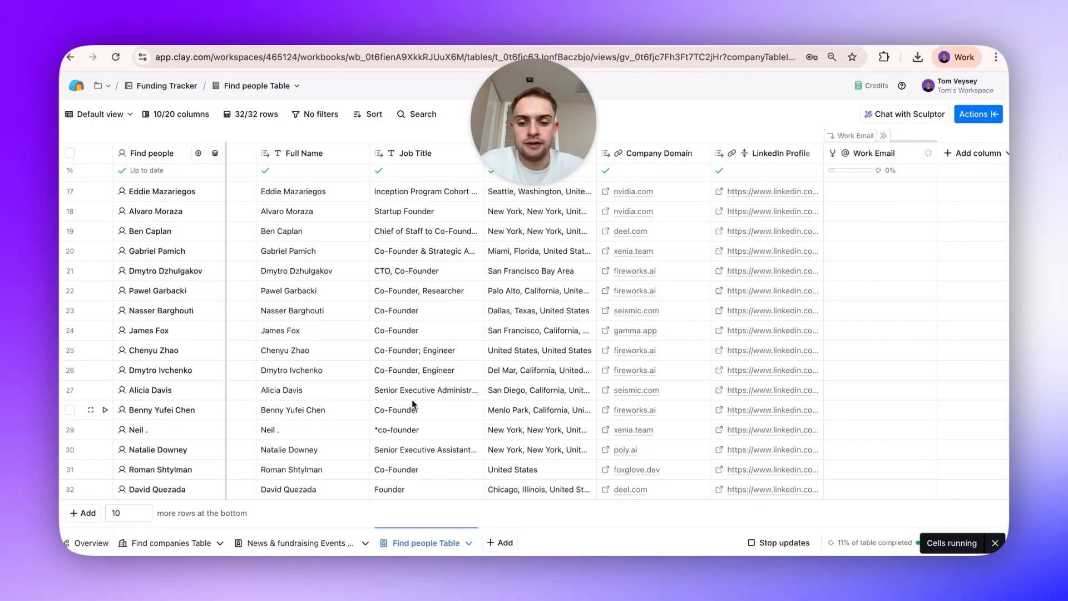
pyautogui.hscroll(1, 412, 393)
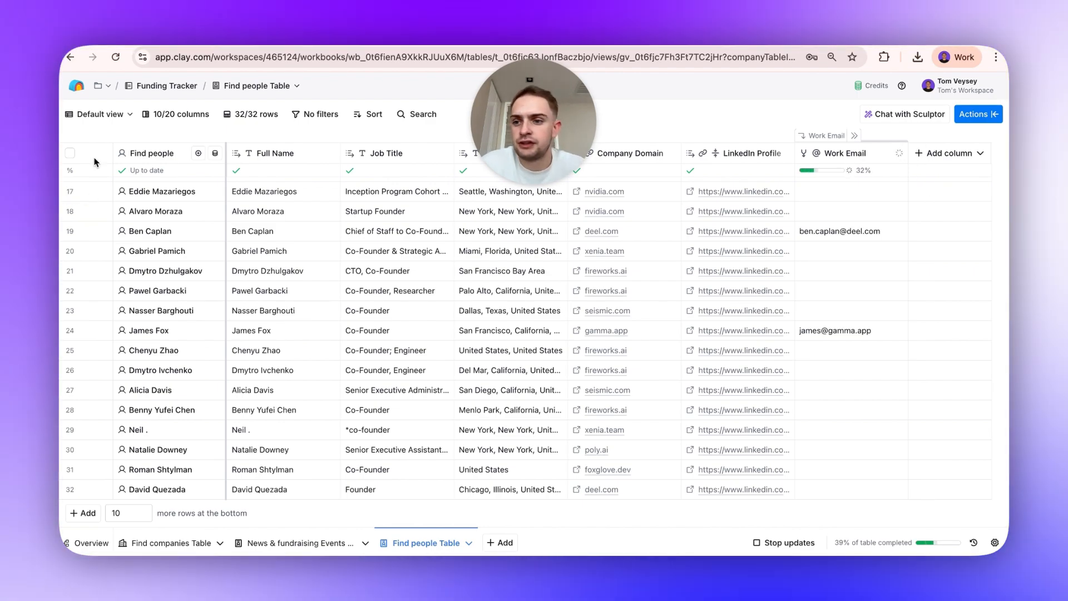
pyautogui.click(97, 114)
pyautogui.click(94, 114)
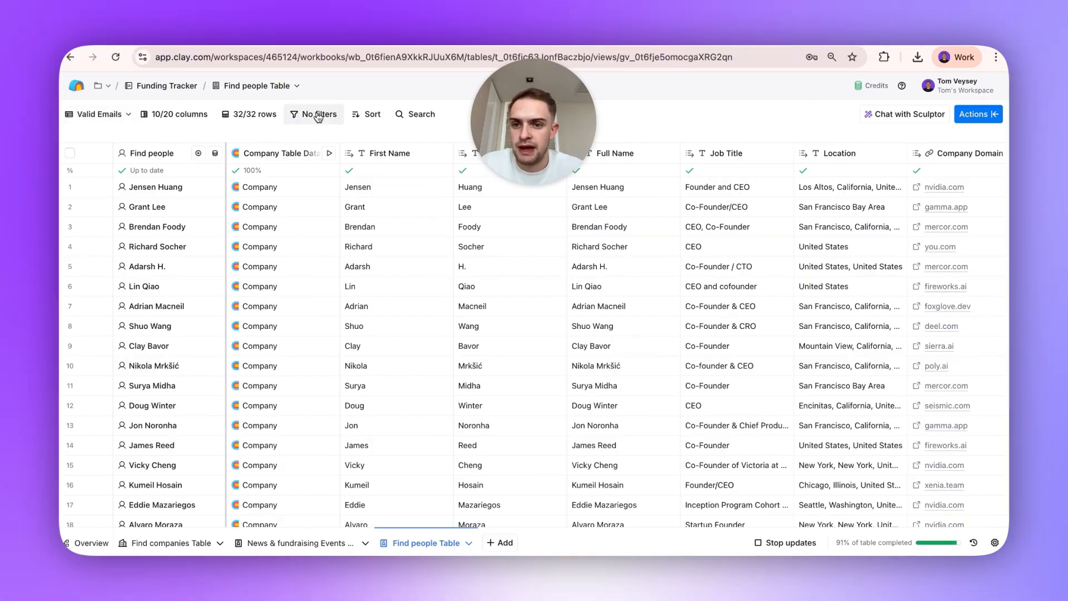
pyautogui.click(318, 114)
pyautogui.write('email')
pyautogui.click(214, 235)
pyautogui.click(327, 143)
pyautogui.click(299, 301)
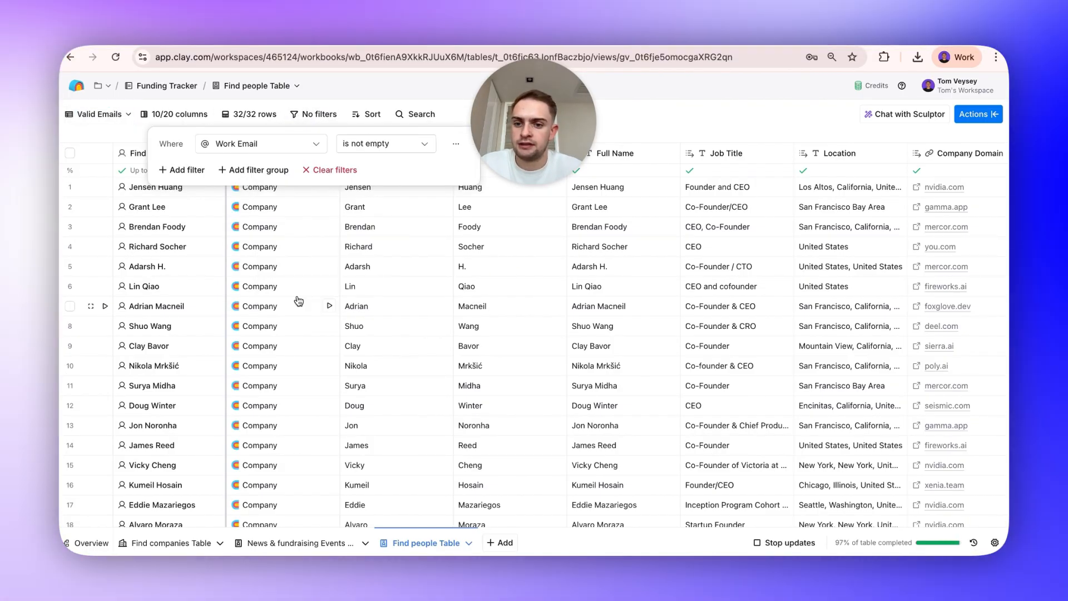
# Expand the Work Email group to review each provider's find and validate columns, then collapse it.
pyautogui.hscroll(6, 554, 287)
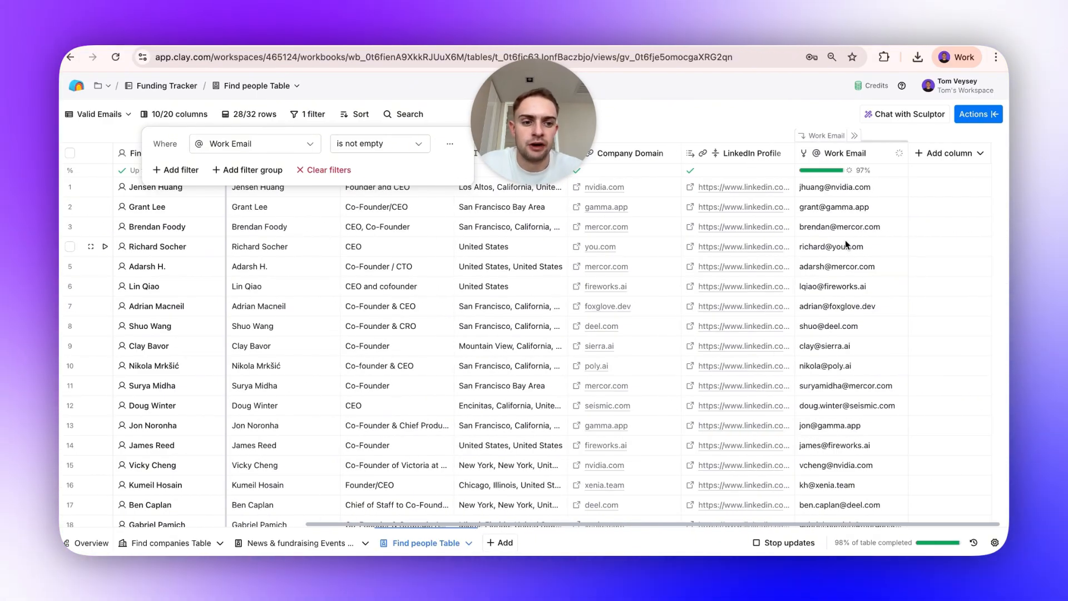
pyautogui.click(852, 137)
pyautogui.hscroll(2, 755, 187)
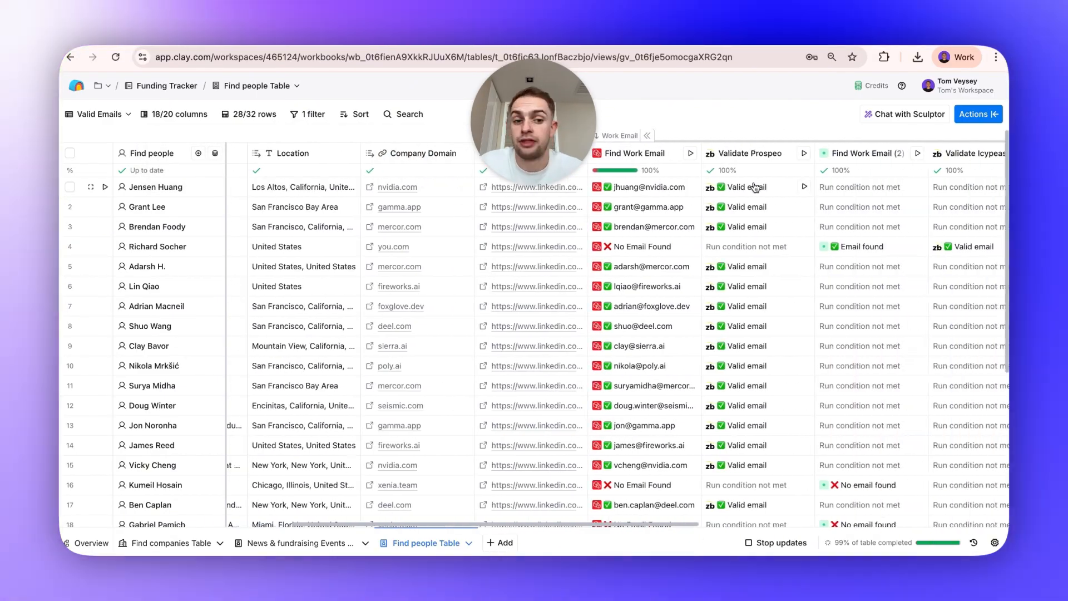
pyautogui.hscroll(3, 801, 205)
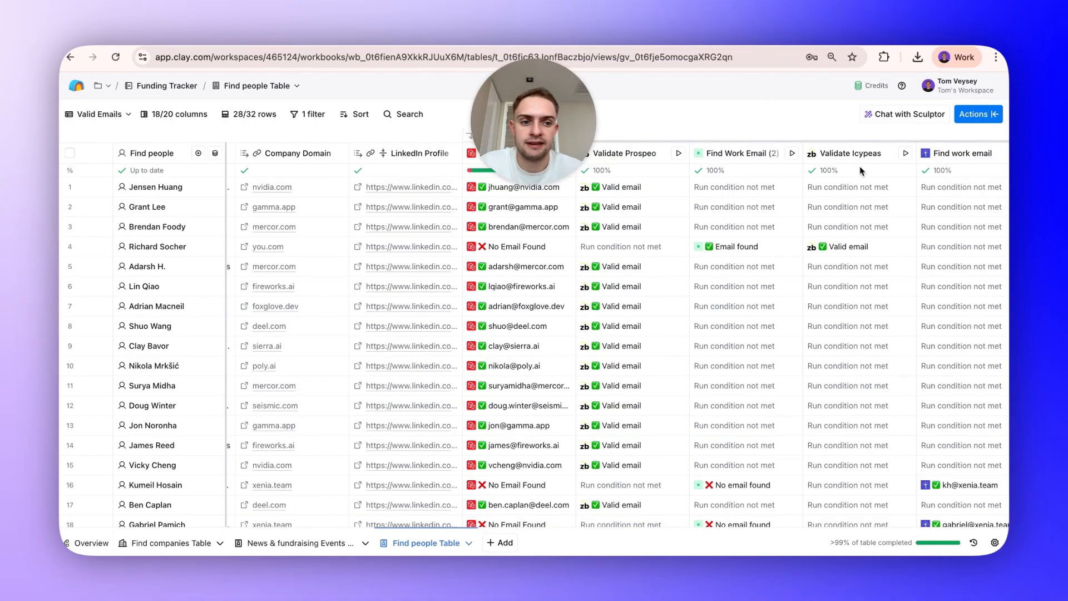
pyautogui.hscroll(6, 642, 248)
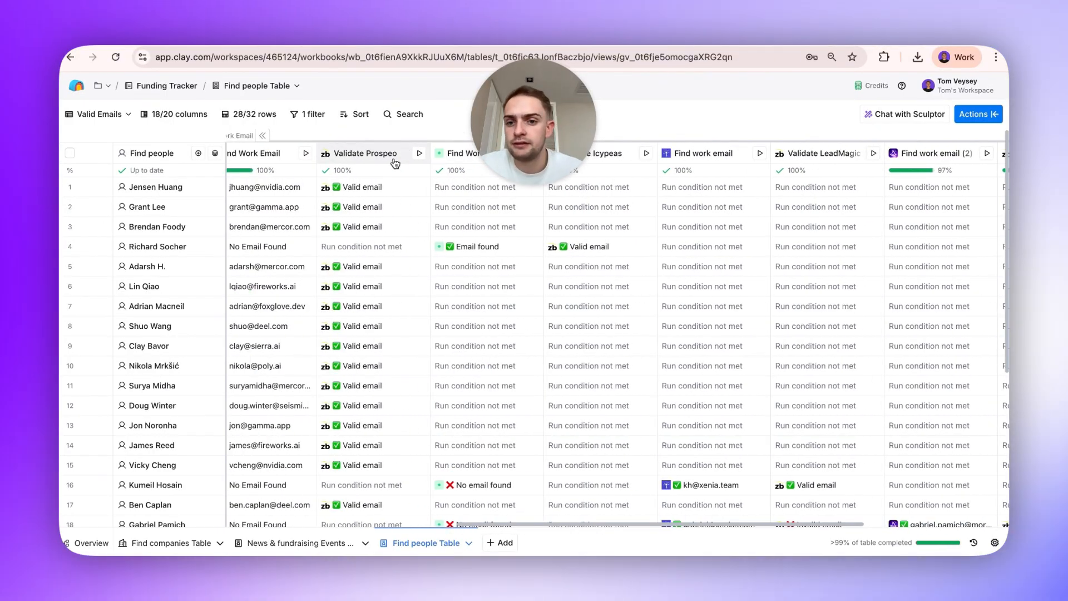
pyautogui.click(269, 137)
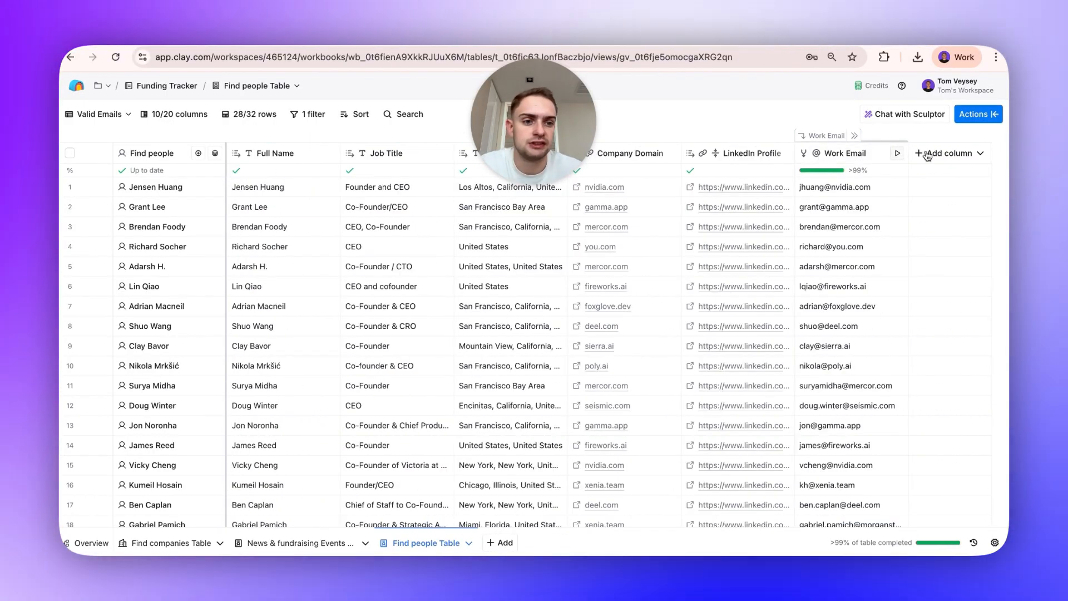
# Add a Salesforge "Add lead to existing sequence" enrichment column to the people table.
pyautogui.click(946, 153)
pyautogui.click(968, 179)
pyautogui.write('salesforge')
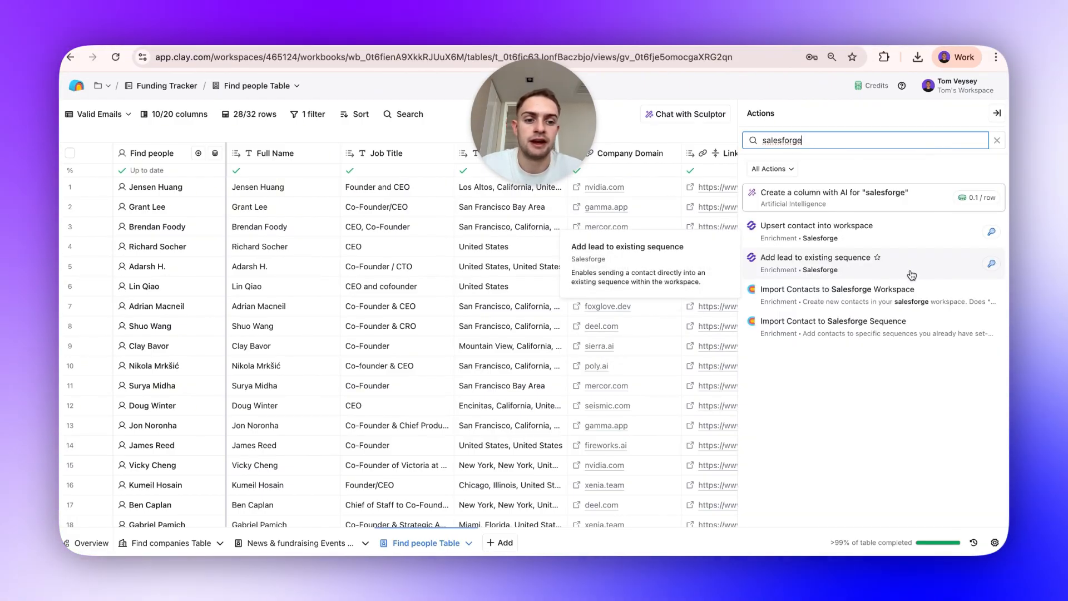
pyautogui.click(911, 275)
pyautogui.scroll(-1, 857, 377)
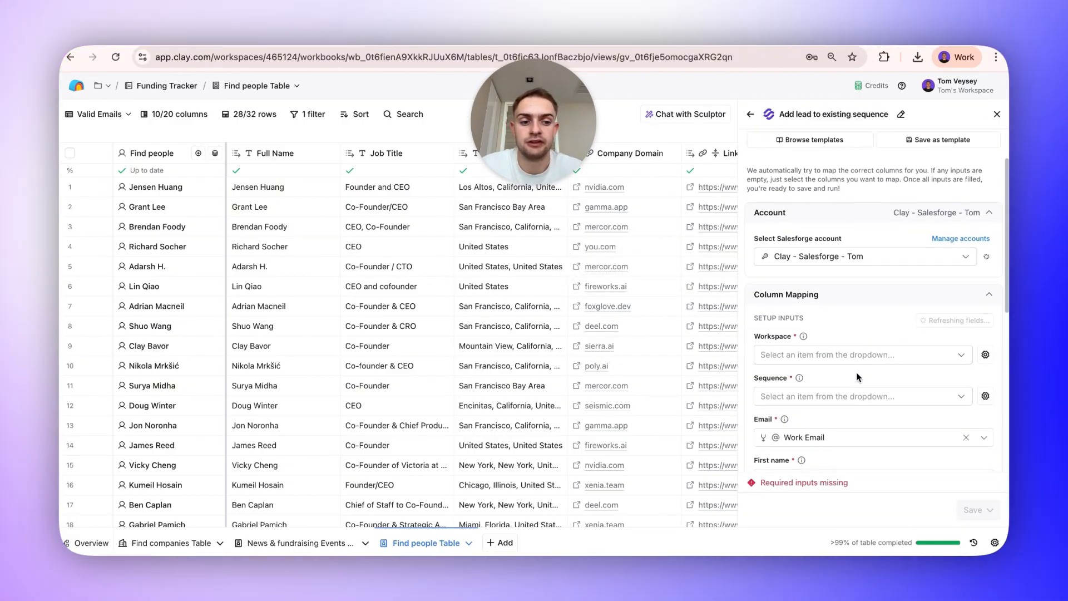
# Set the Salesforge workspace to Adopt Clay.
pyautogui.click(859, 357)
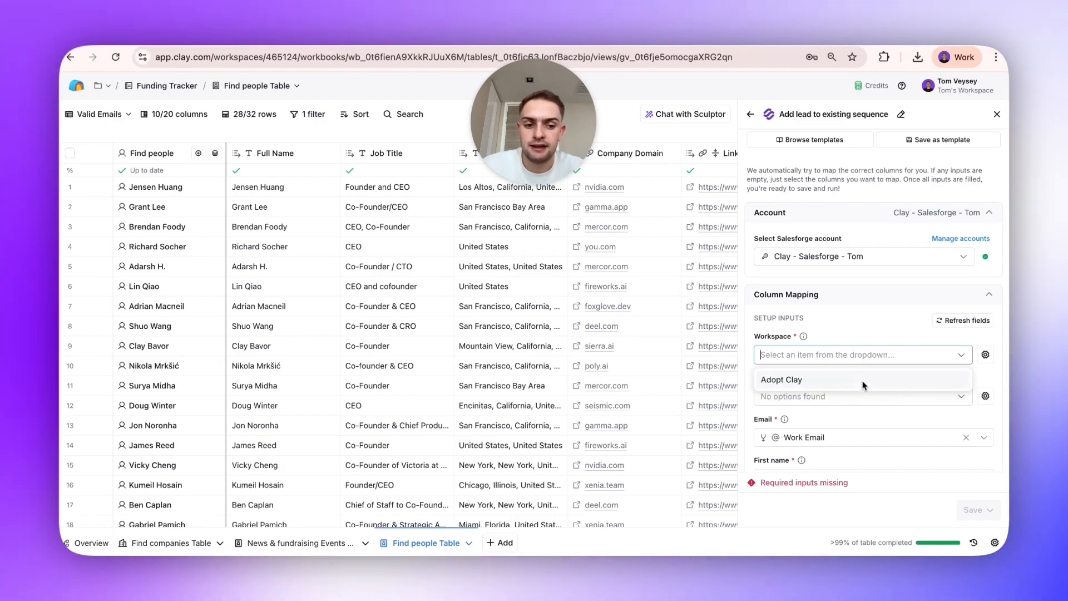
pyautogui.click(864, 383)
pyautogui.click(880, 256)
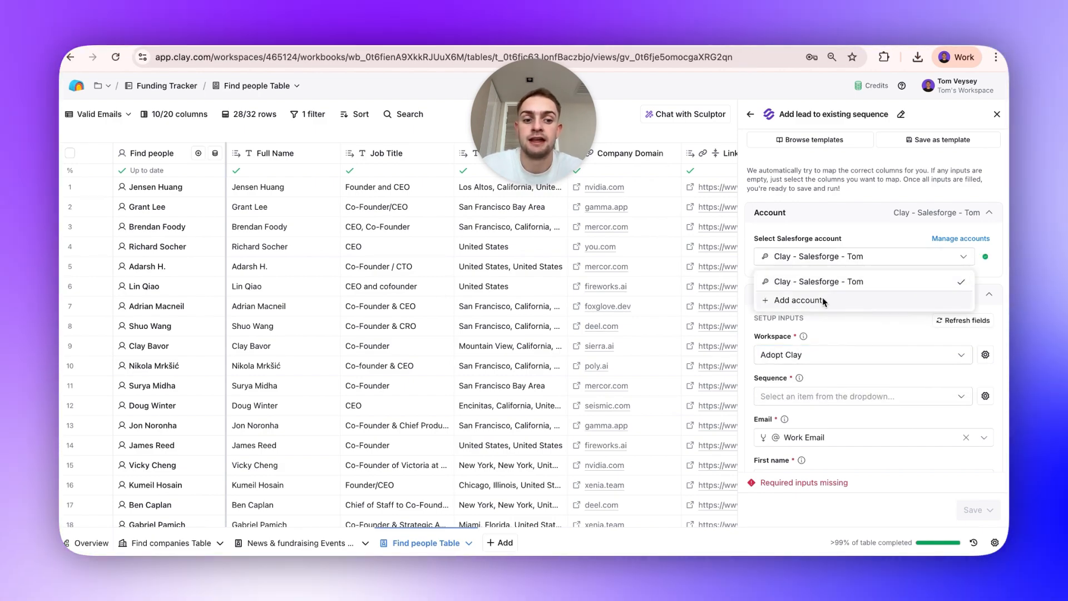
pyautogui.click(822, 299)
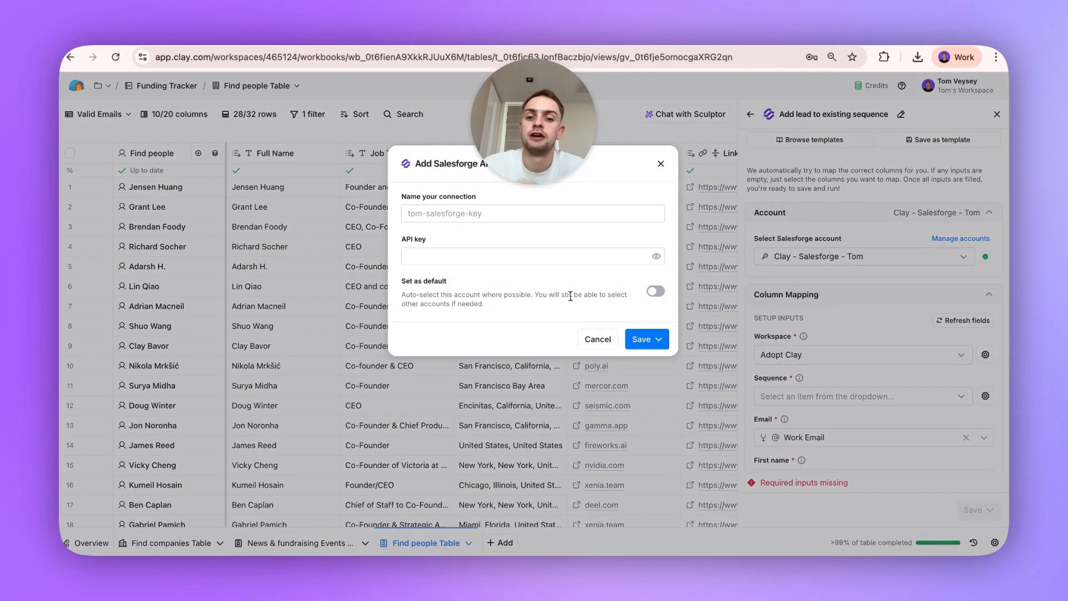
pyautogui.click(569, 214)
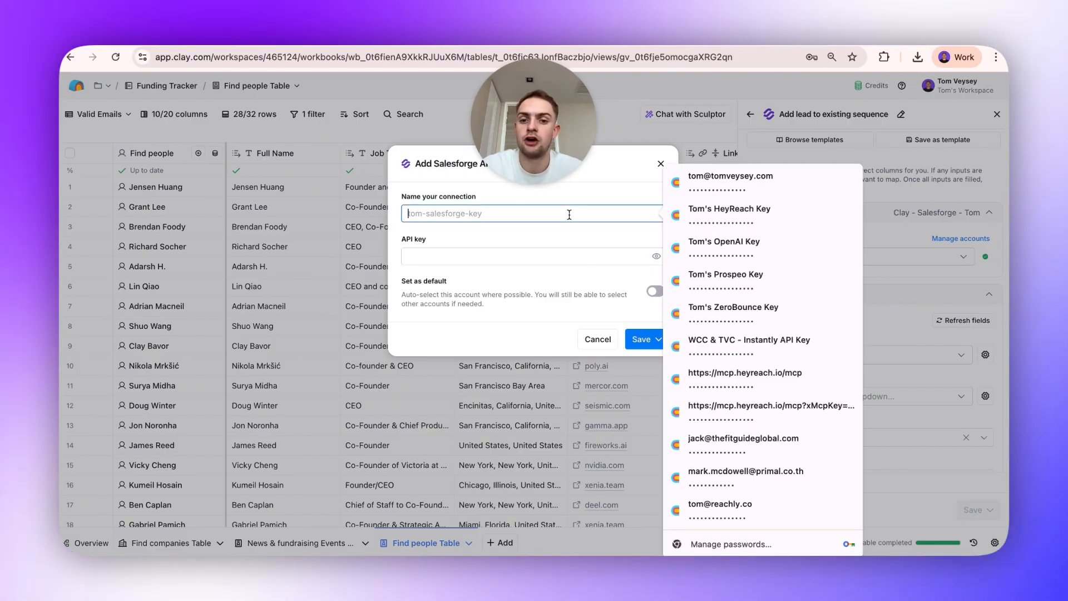
pyautogui.click(551, 255)
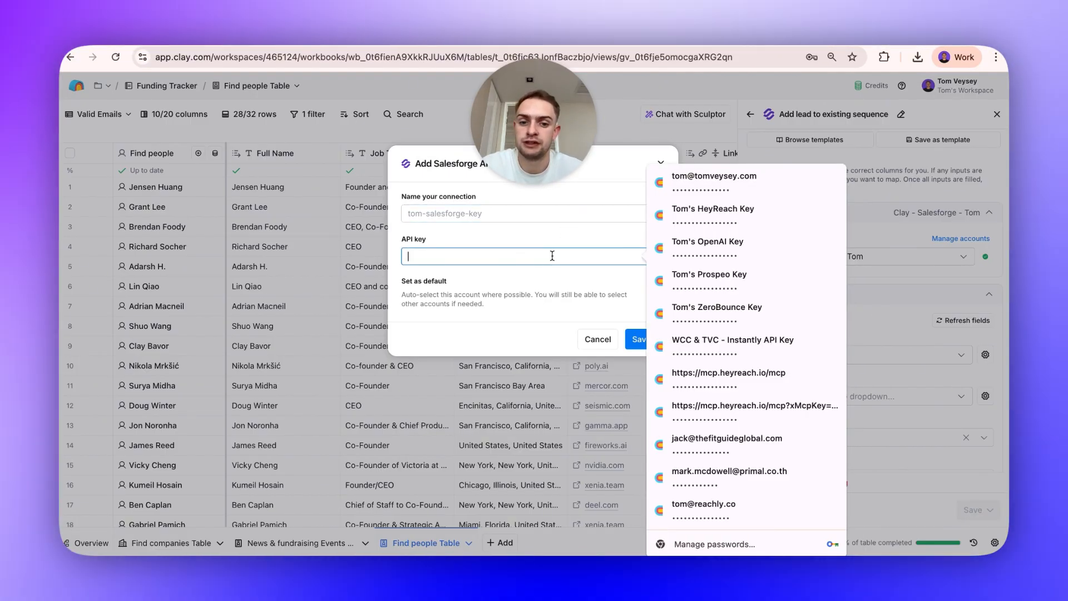
pyautogui.click(539, 237)
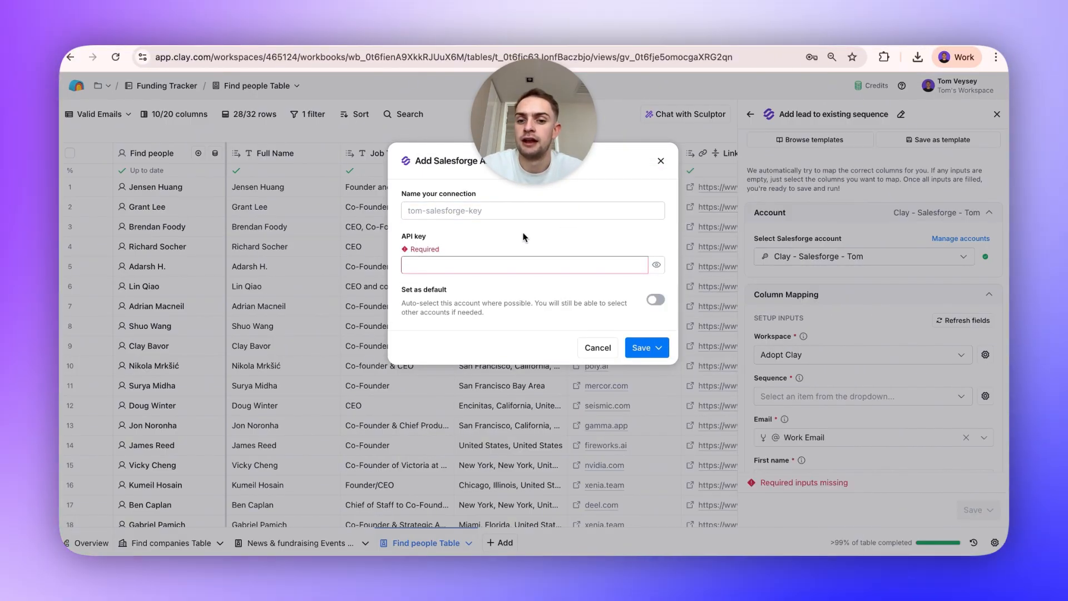
pyautogui.click(660, 167)
# Select the Mechanical Manufacturing sequence for the Salesforge column.
pyautogui.scroll(-4, 868, 333)
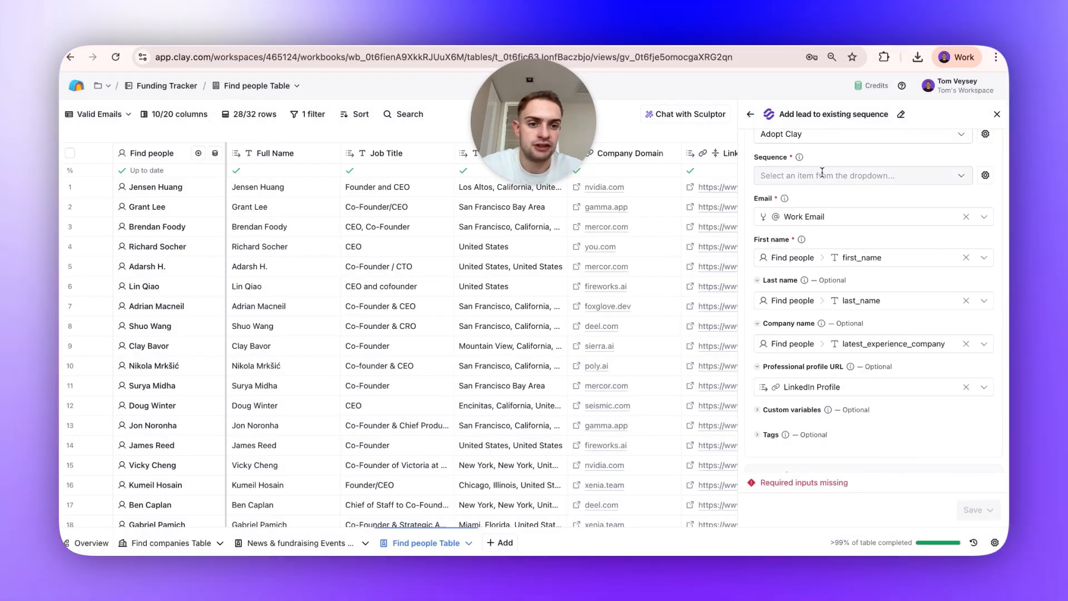
pyautogui.click(857, 176)
pyautogui.click(827, 276)
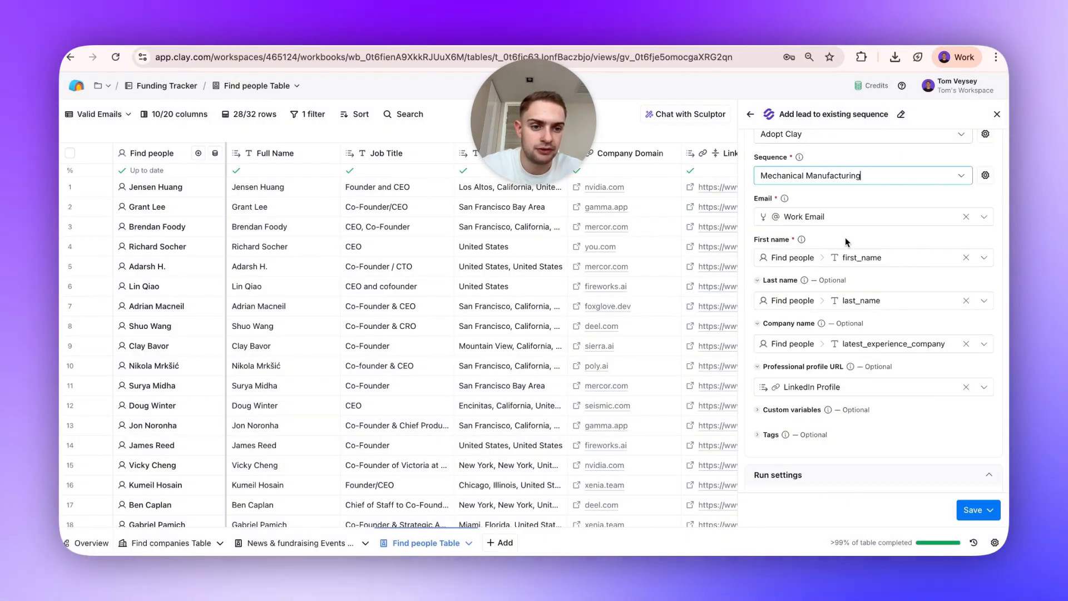
pyautogui.scroll(-1, 864, 333)
pyautogui.scroll(-3, 864, 346)
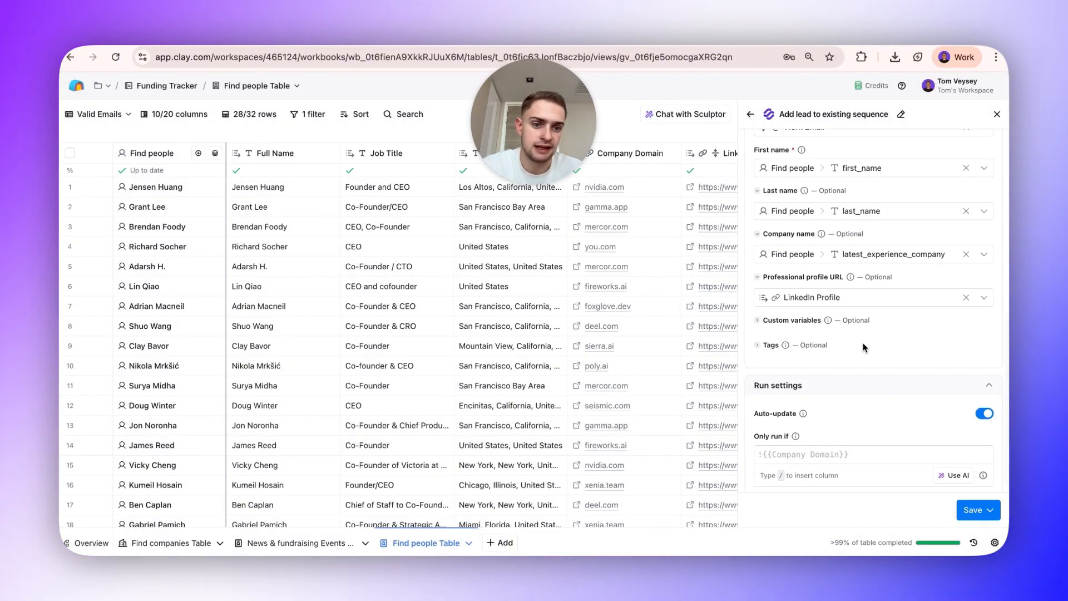
pyautogui.click(812, 321)
pyautogui.click(829, 343)
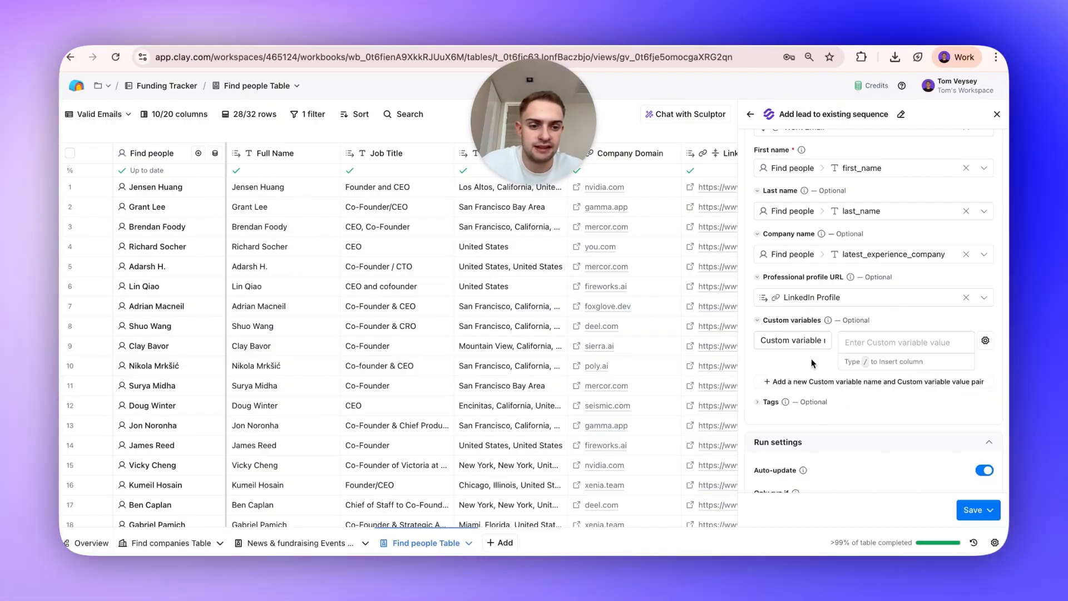
pyautogui.click(797, 329)
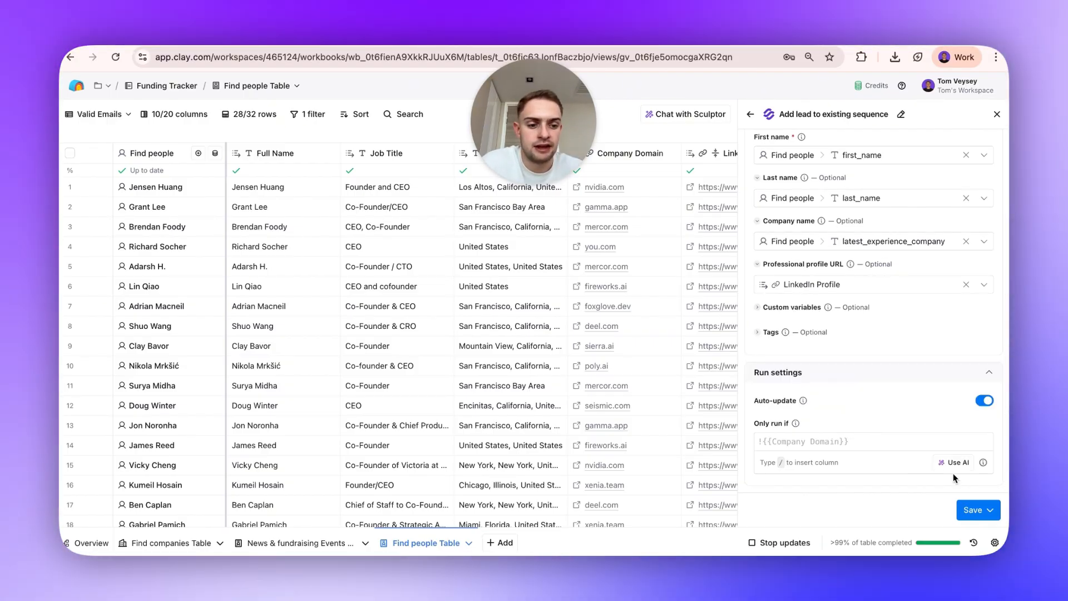
# Generate an AI run condition so the column only runs if Work Email is not empty, then open the save options.
pyautogui.click(952, 462)
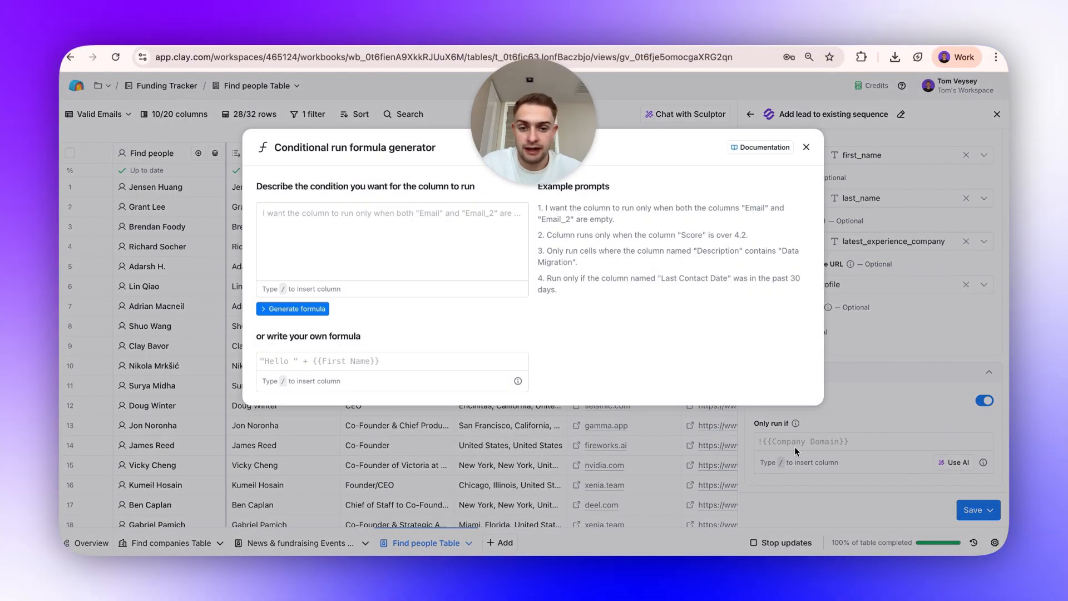
pyautogui.write('only run if Work Email (output colum...')
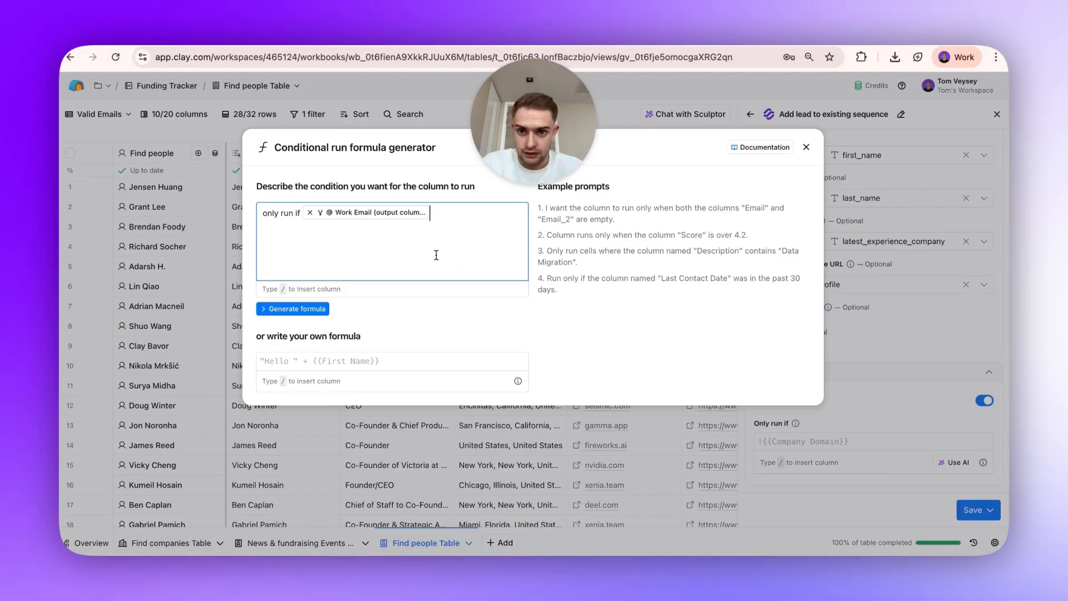
pyautogui.write('is not empty.')
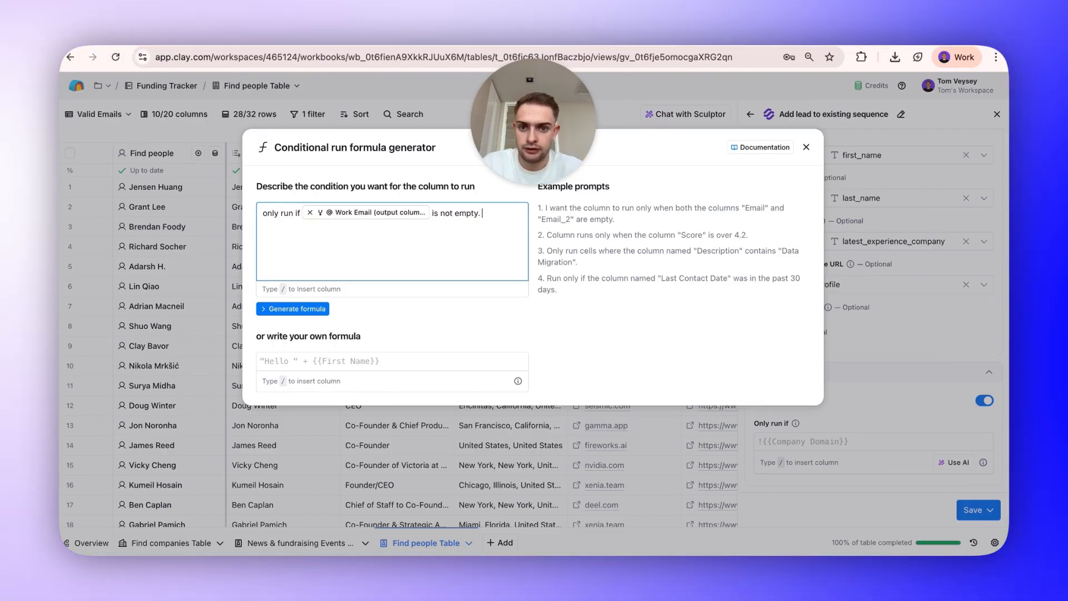
pyautogui.press('Return')
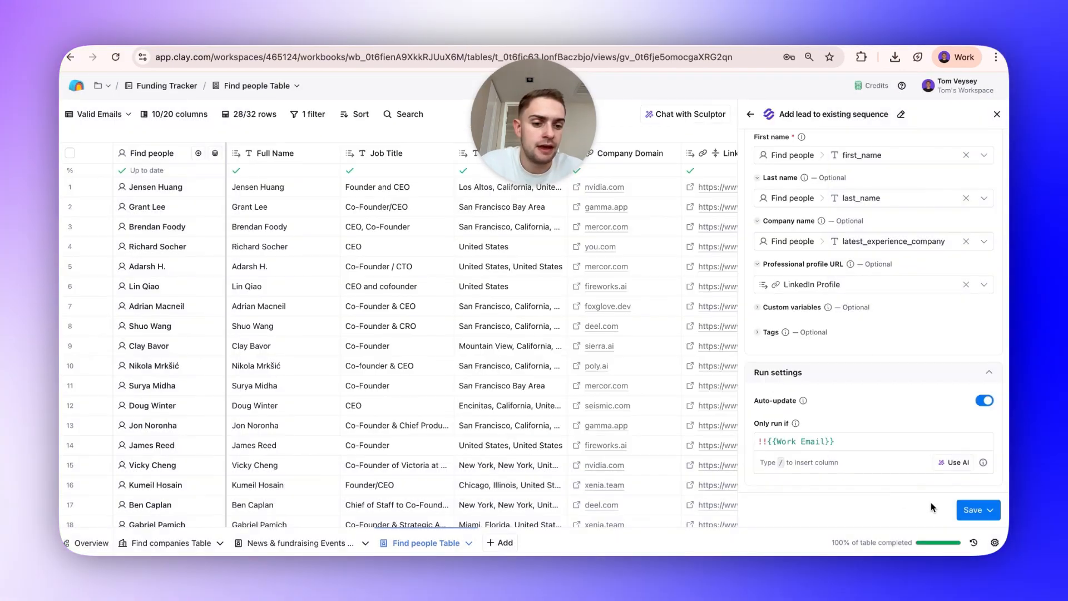
pyautogui.click(974, 509)
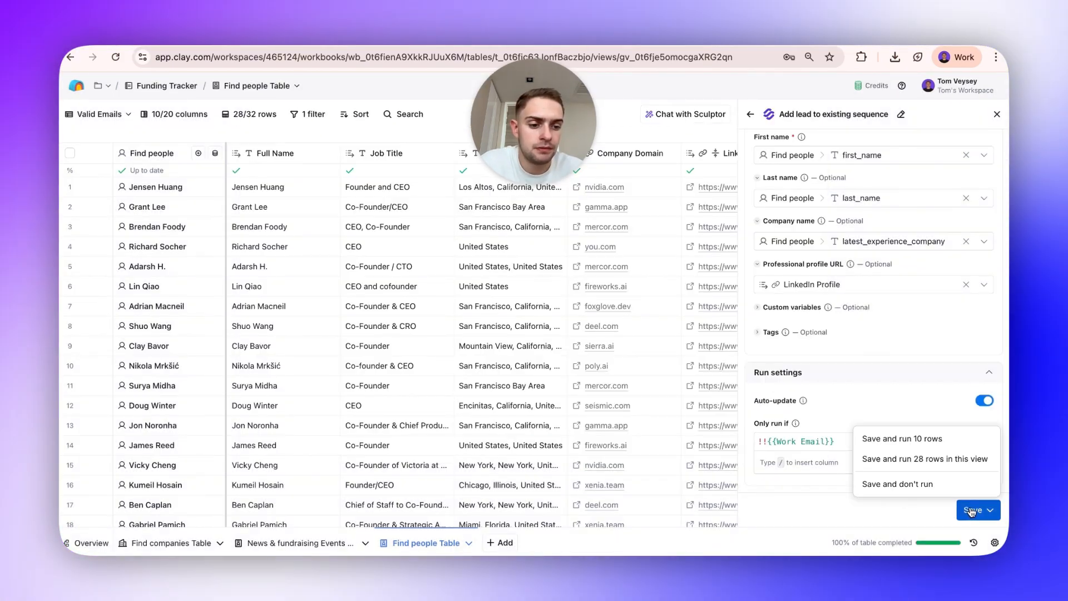